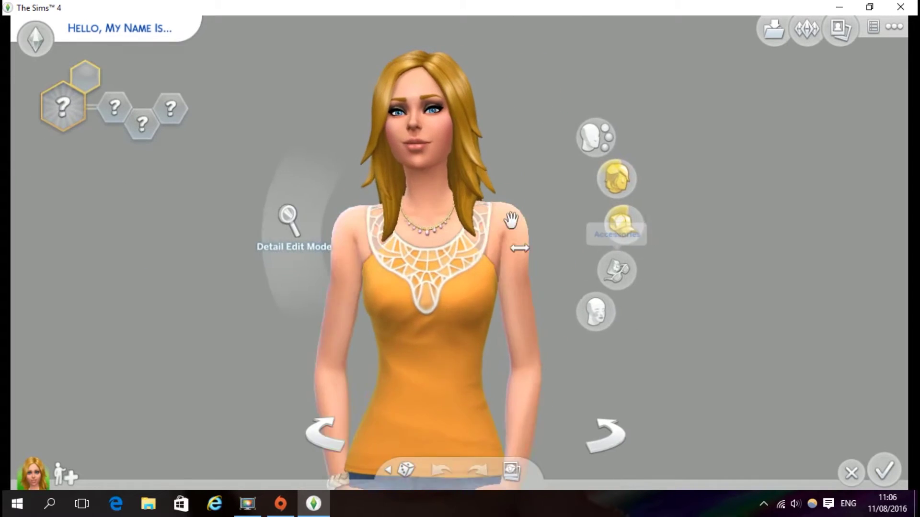
- Browse the feminine hairstyles and give the Sim the Nightcrawler wavy bob in platinum blonde
click(640, 175)
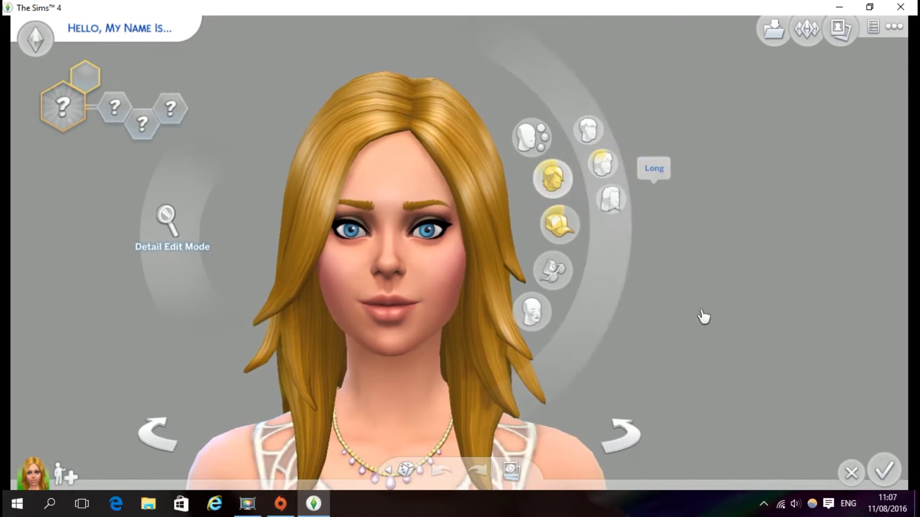
scroll(750, 290, down, 5)
scroll(749, 290, up, 10)
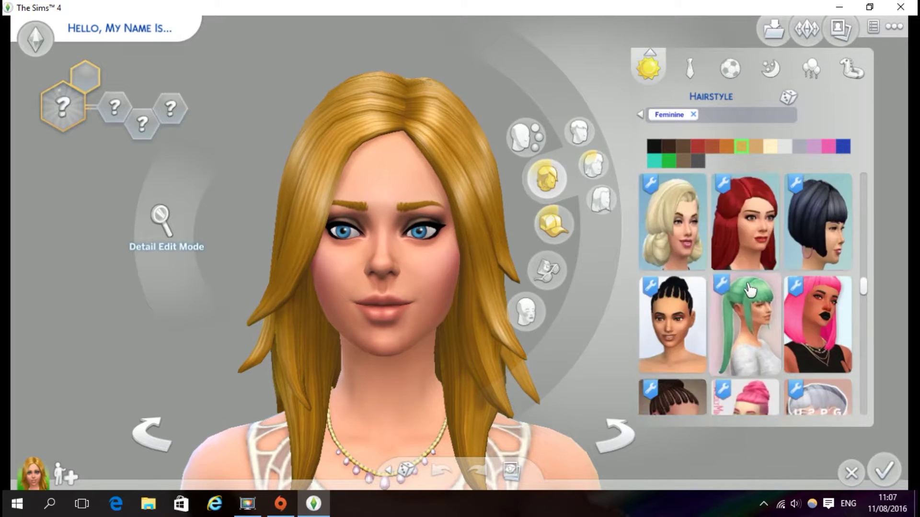
scroll(750, 289, up, 6)
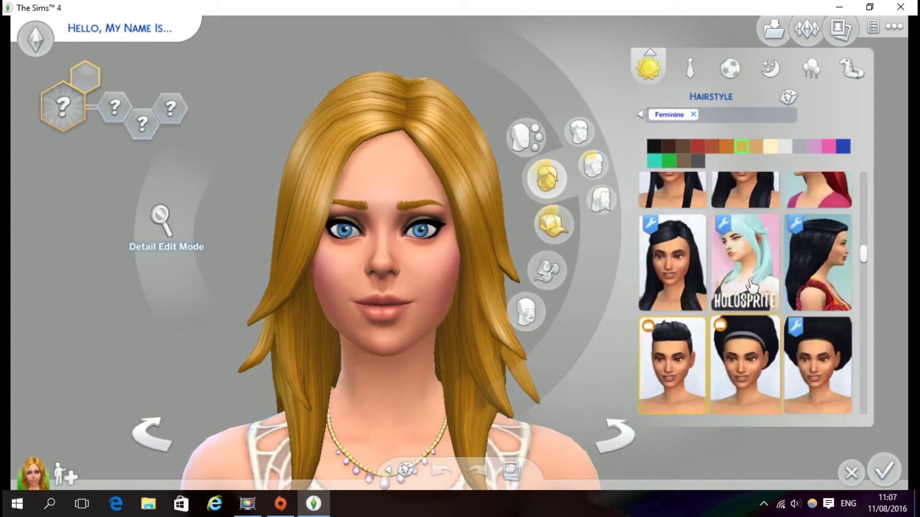
scroll(751, 287, up, 6)
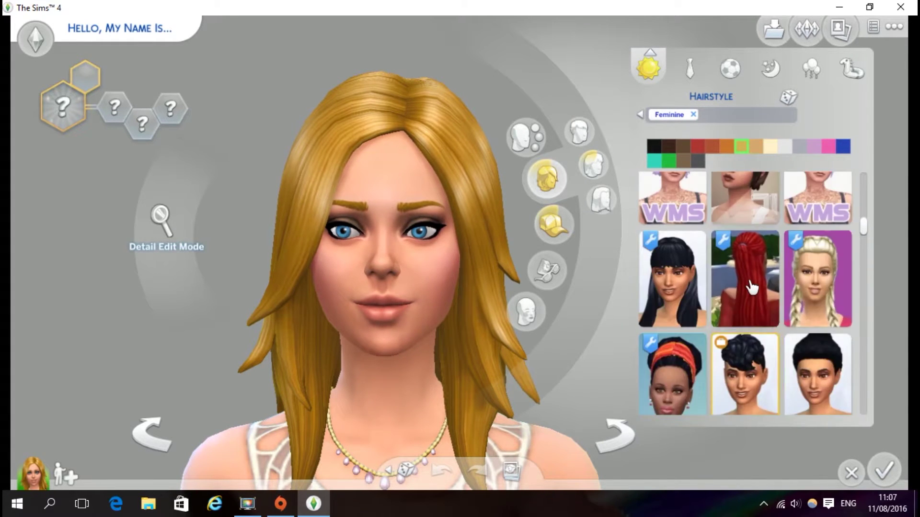
scroll(750, 287, up, 3)
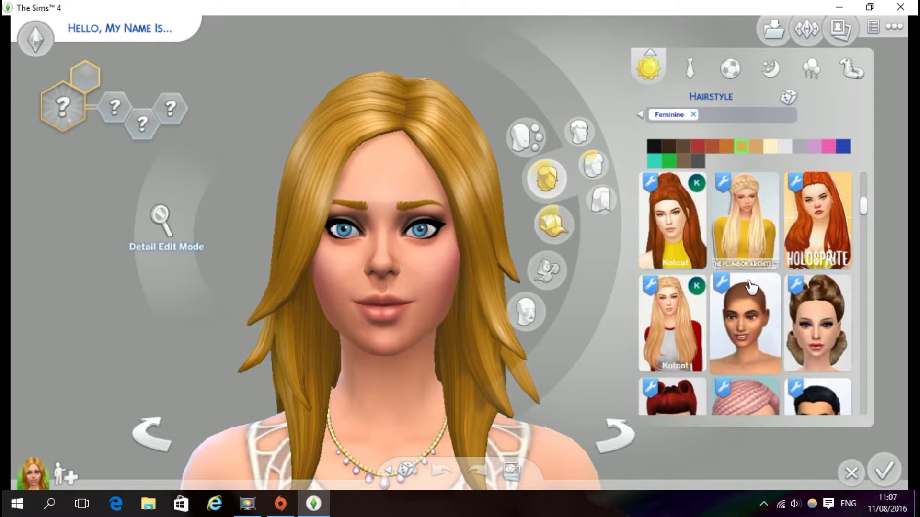
scroll(731, 286, up, 6)
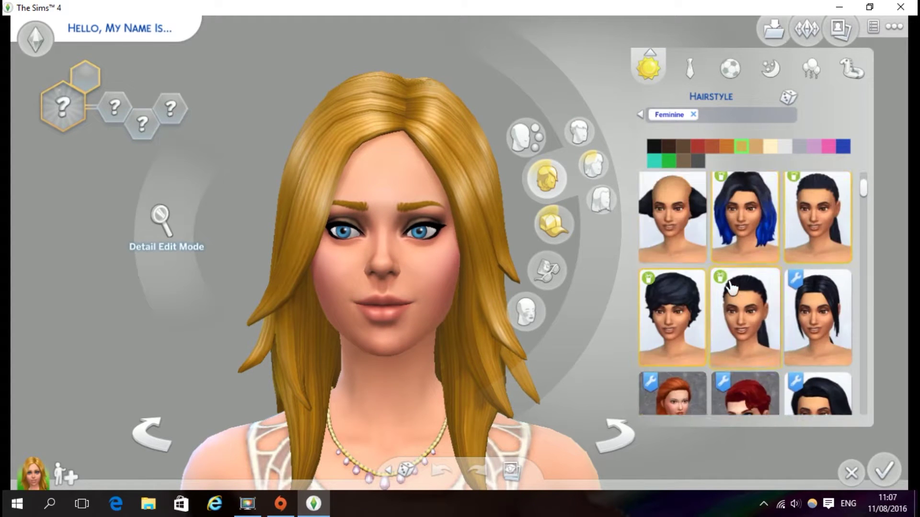
scroll(730, 286, down, 4)
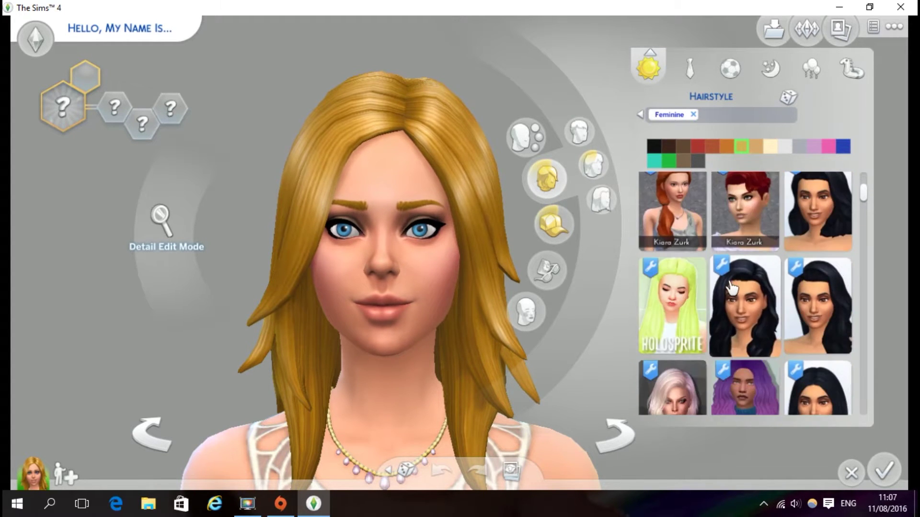
scroll(731, 287, up, 2)
click(680, 266)
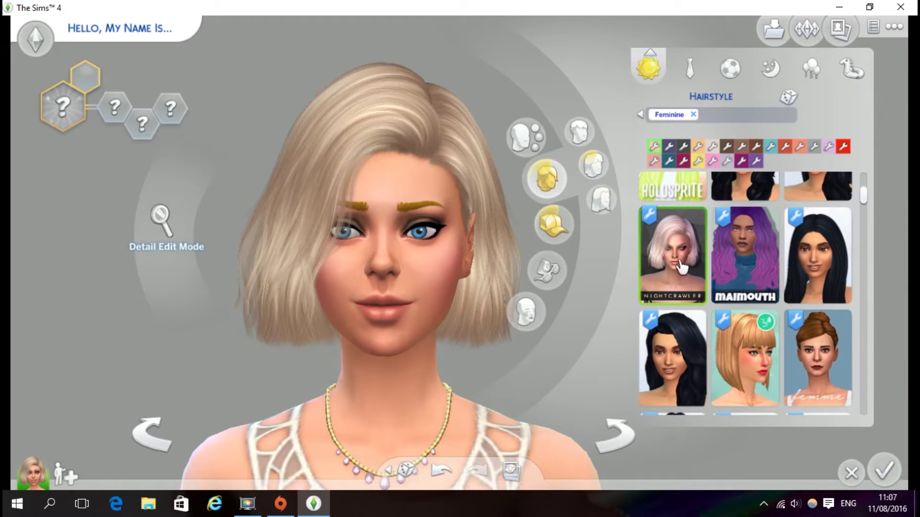
mouse_move(417, 52)
mouse_down()
mouse_move(405, 36)
mouse_move(414, 45)
mouse_up()
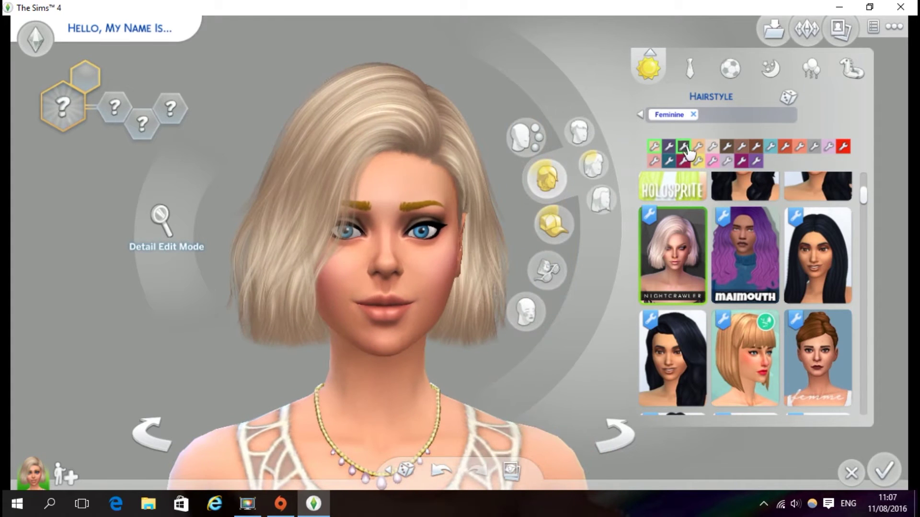
- Try several colours on the Nightcrawler bob, including dark brown, lilac and blonde, ending on dark red
click(671, 147)
click(741, 147)
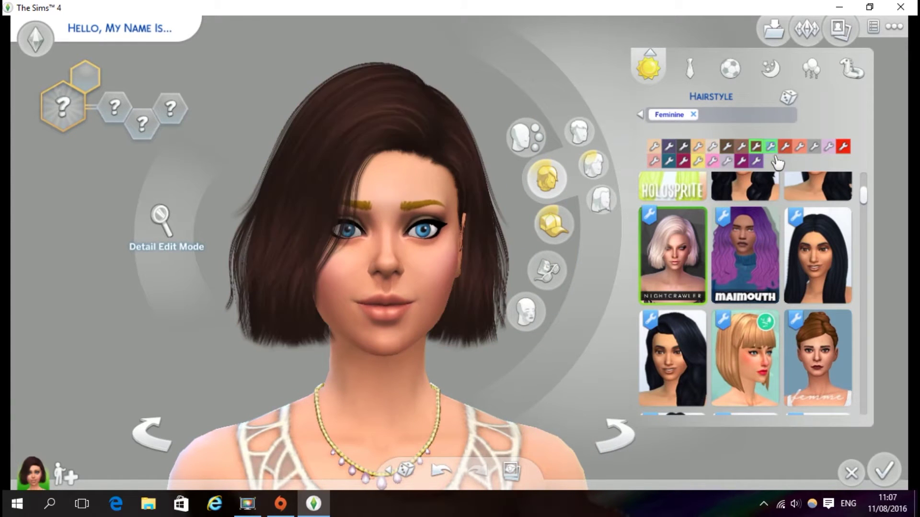
click(756, 147)
click(830, 147)
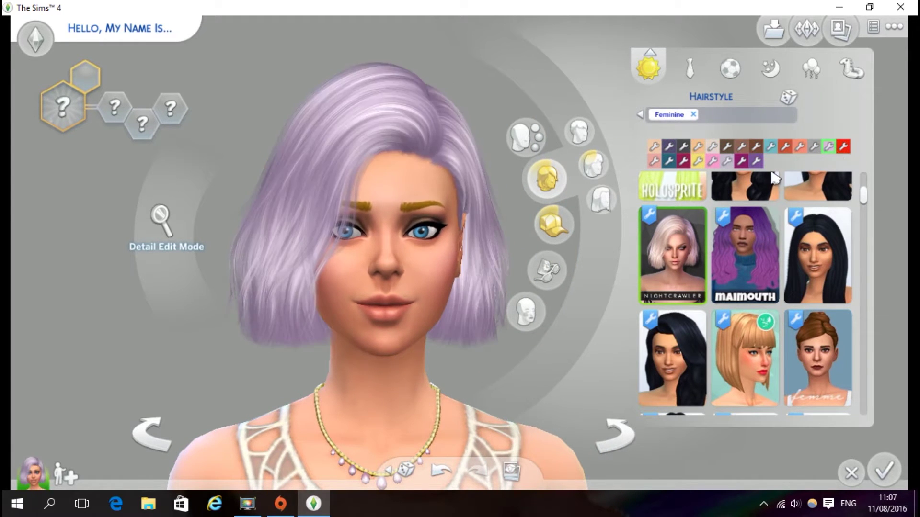
click(756, 161)
click(741, 161)
click(684, 161)
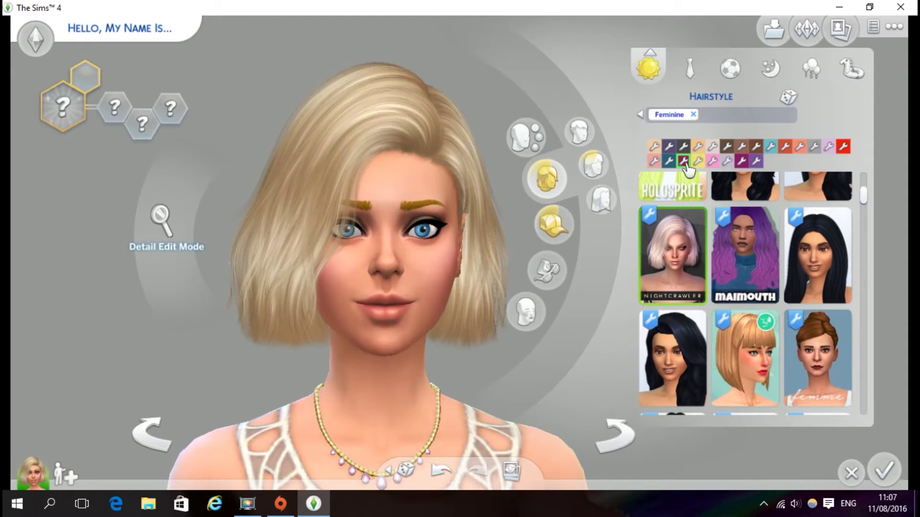
- Apply the Kotcat side-swept bob in auburn and turn the Sim to check it from an angle
click(581, 133)
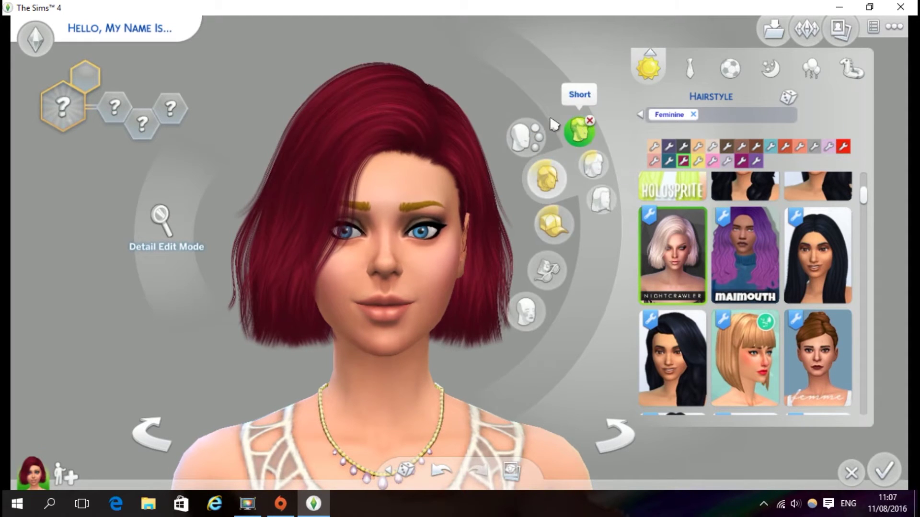
click(579, 134)
scroll(752, 336, down, 5)
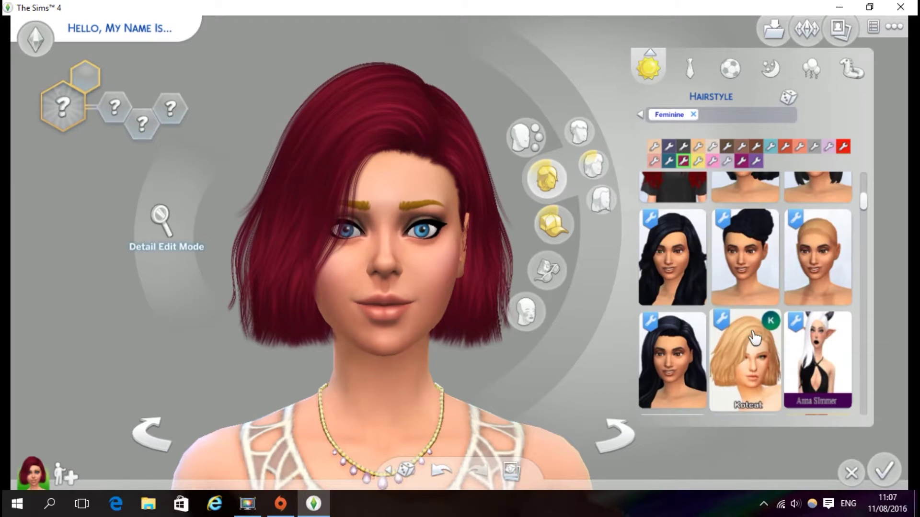
click(754, 337)
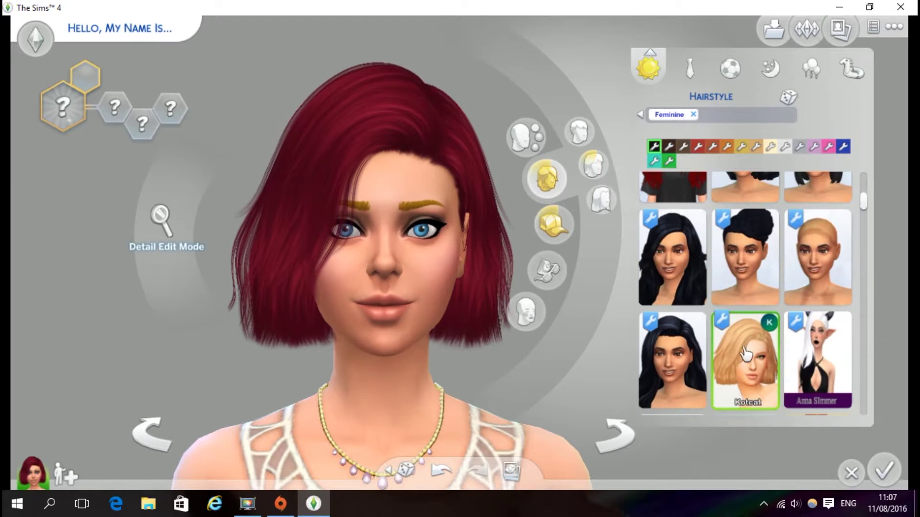
click(714, 148)
drag(345, 288, 591, 288)
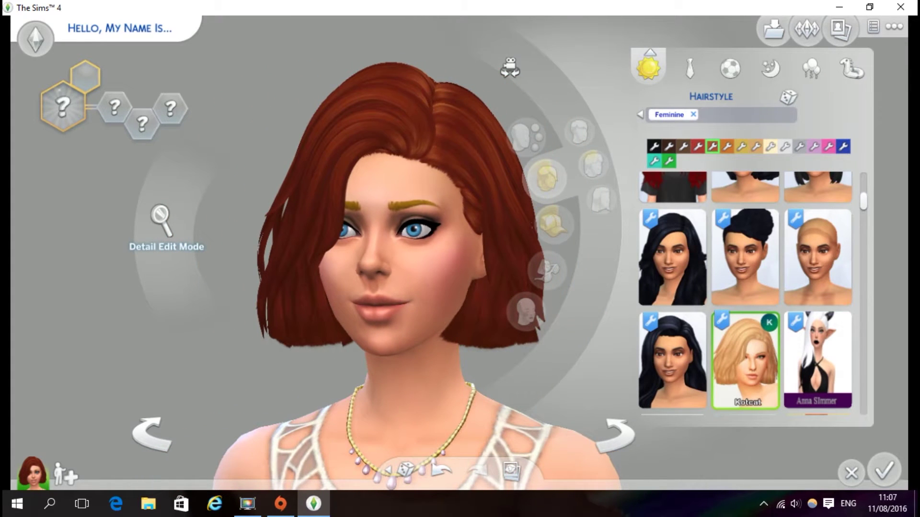
scroll(702, 290, up, 4)
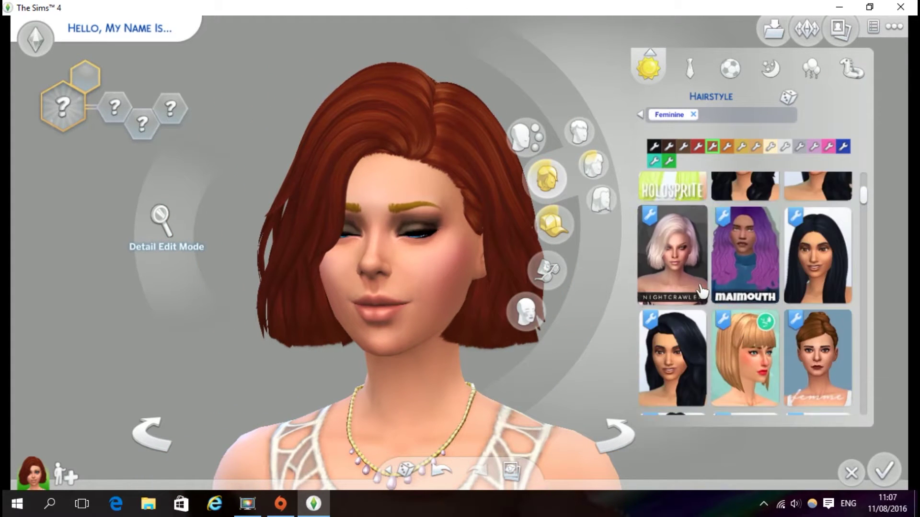
scroll(702, 290, up, 3)
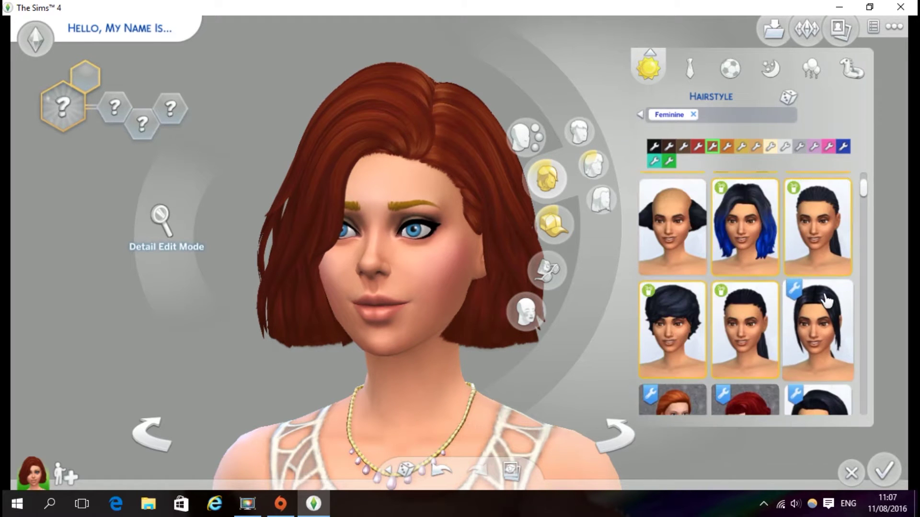
click(673, 330)
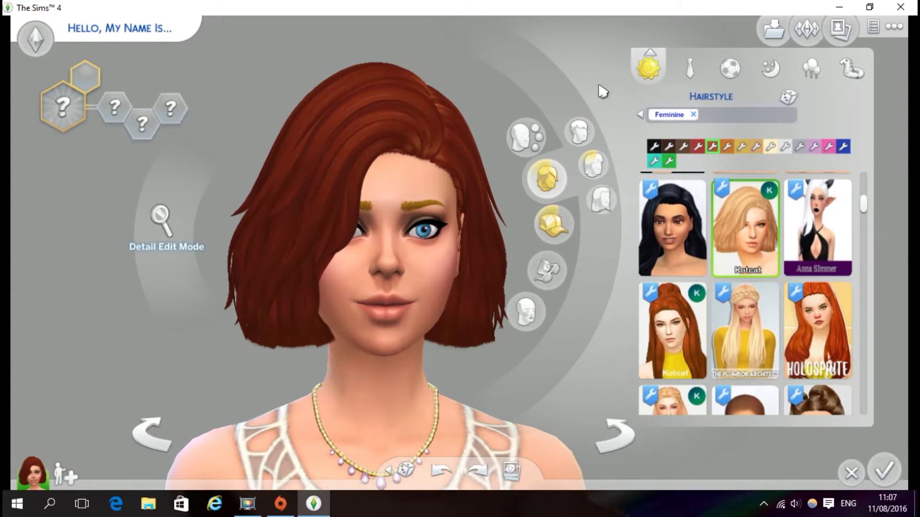
- Try the Kotcat bob in different colours, including golden blonde, hot pink and dark brown, ending on black
click(666, 162)
click(669, 146)
click(742, 147)
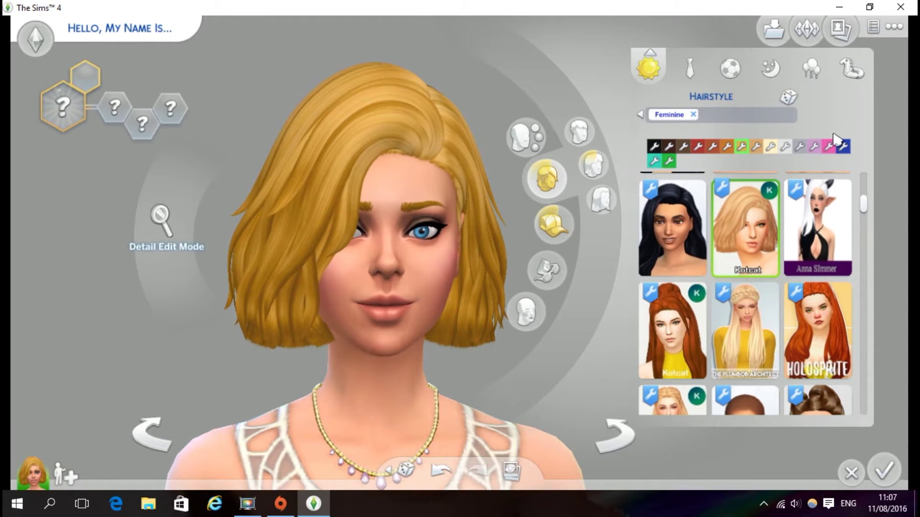
click(799, 146)
click(829, 146)
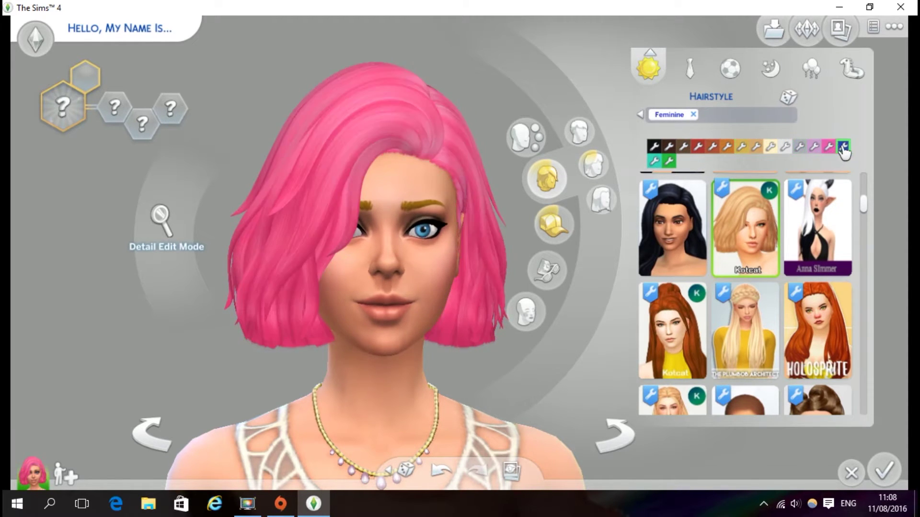
click(843, 146)
click(654, 147)
click(670, 146)
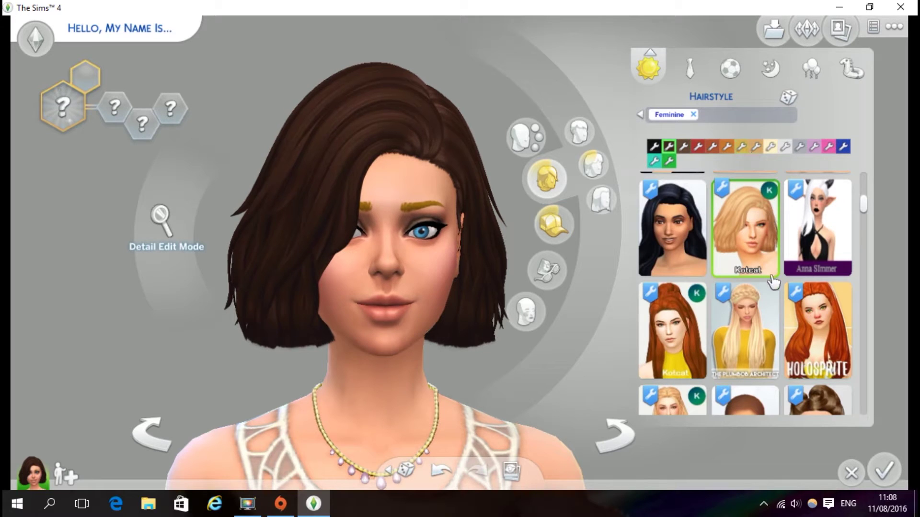
click(668, 149)
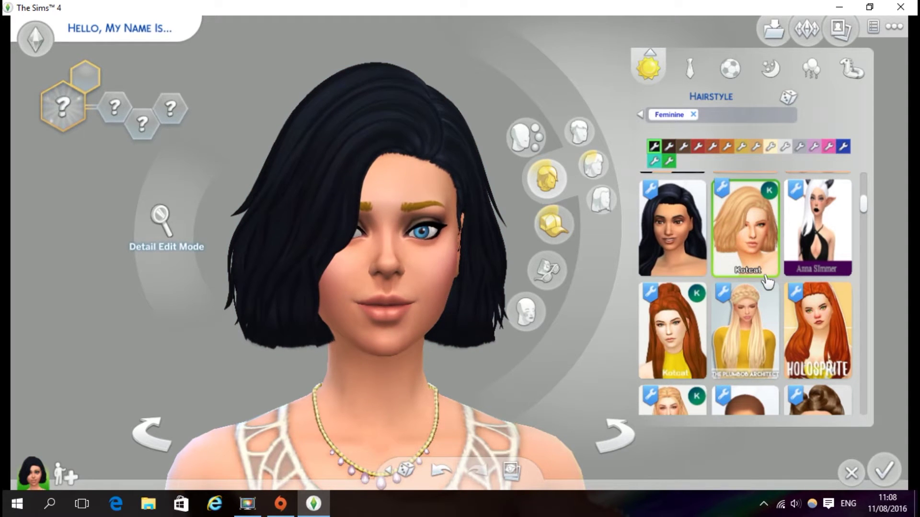
- Replace the Kotcat bob with the platinum blonde Nightcrawler bob
scroll(723, 257, down, 5)
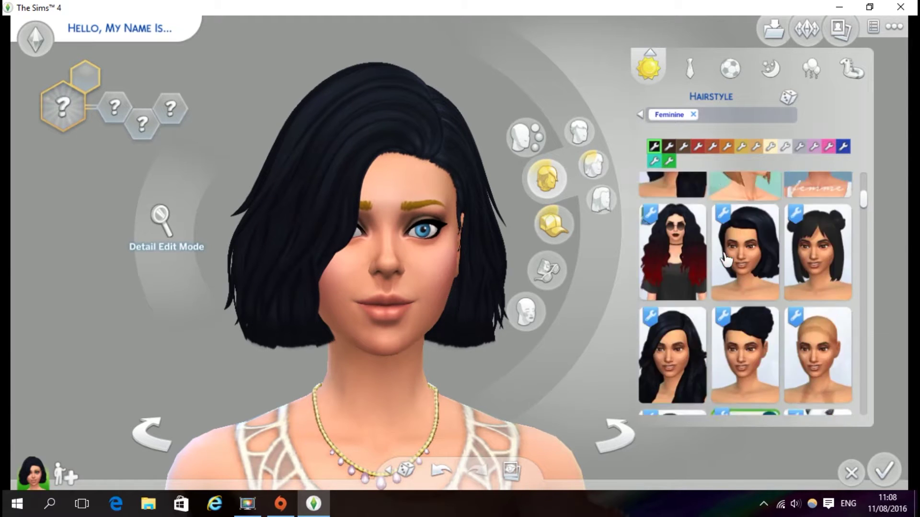
scroll(724, 257, down, 2)
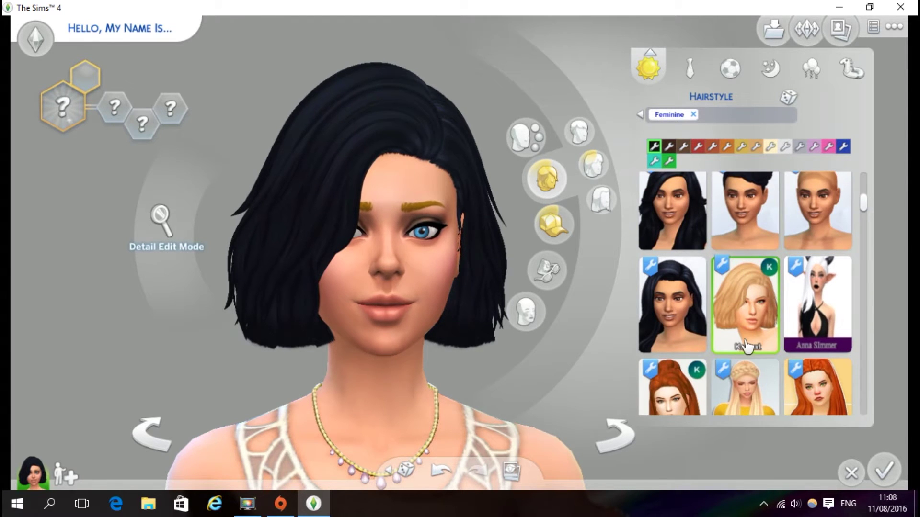
scroll(752, 346, down, 5)
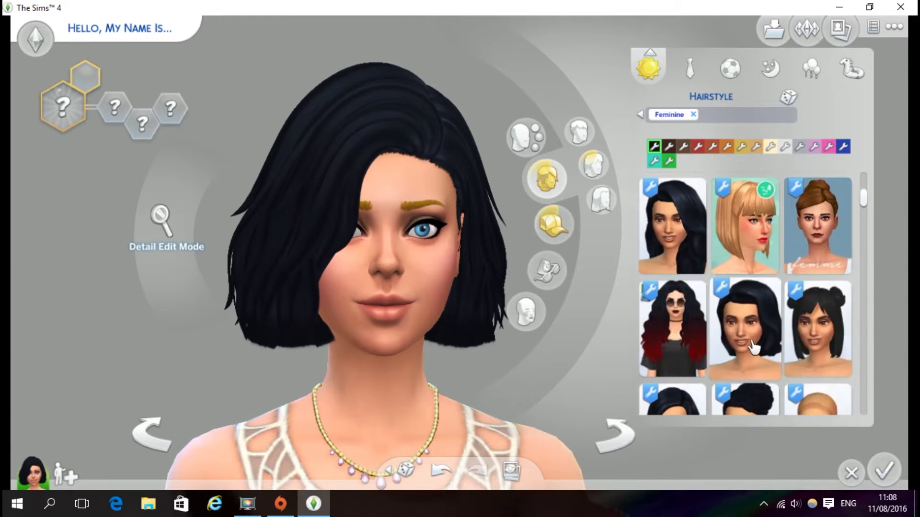
click(669, 357)
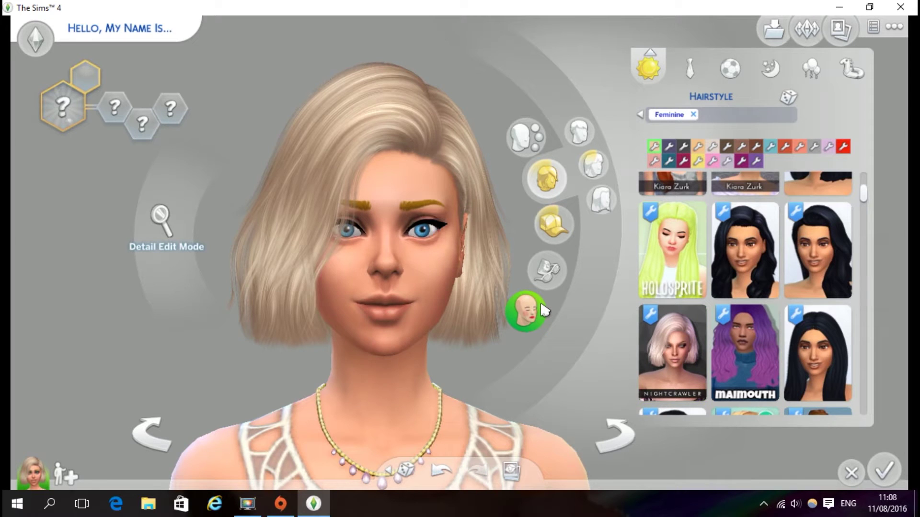
- Switch to editing the body's clothing and remove the Sim's top, shorts, boots and bracelet
click(564, 251)
scroll(408, 345, down, 2)
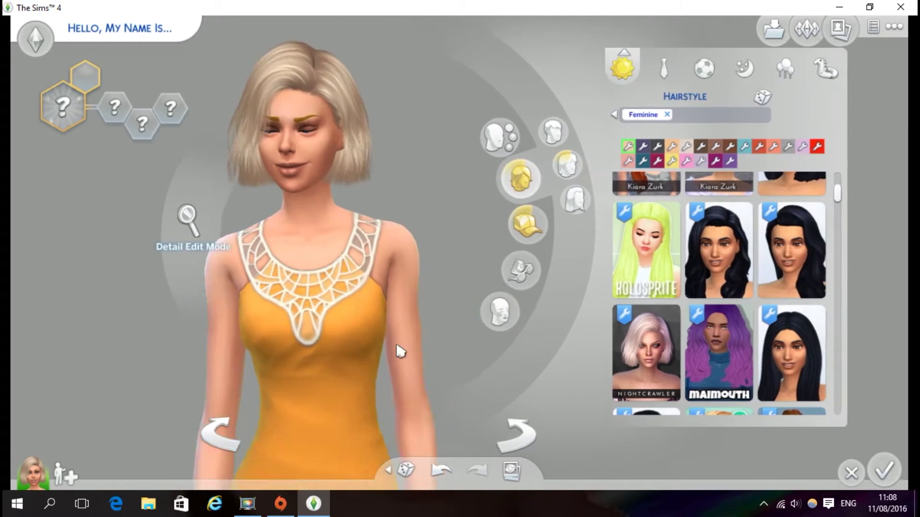
click(350, 268)
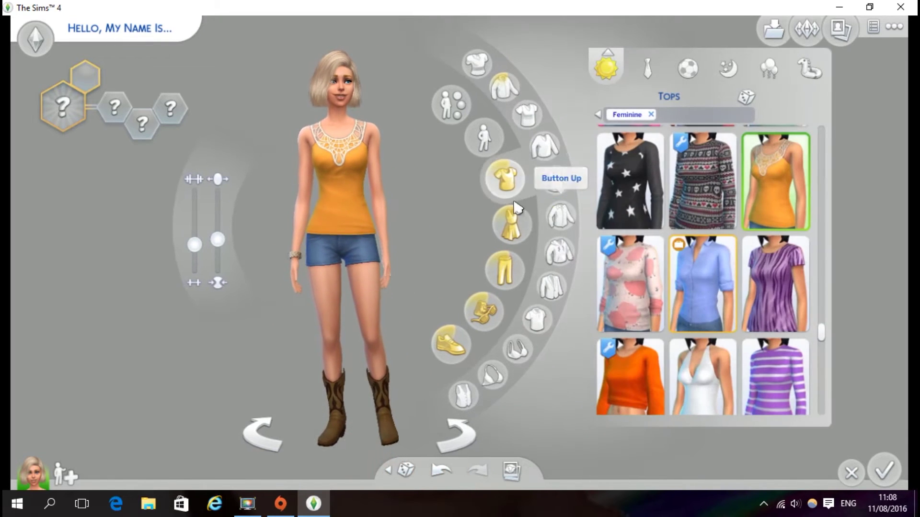
scroll(522, 215, up, 3)
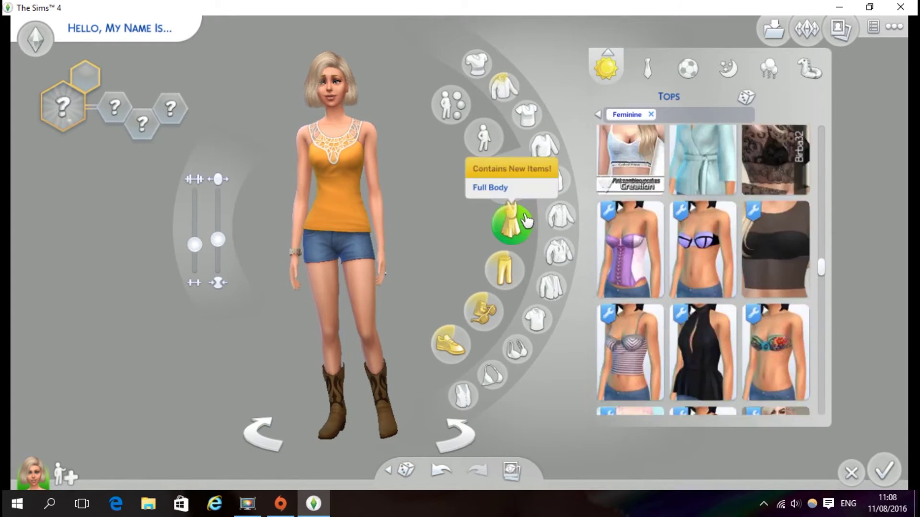
click(527, 218)
click(519, 261)
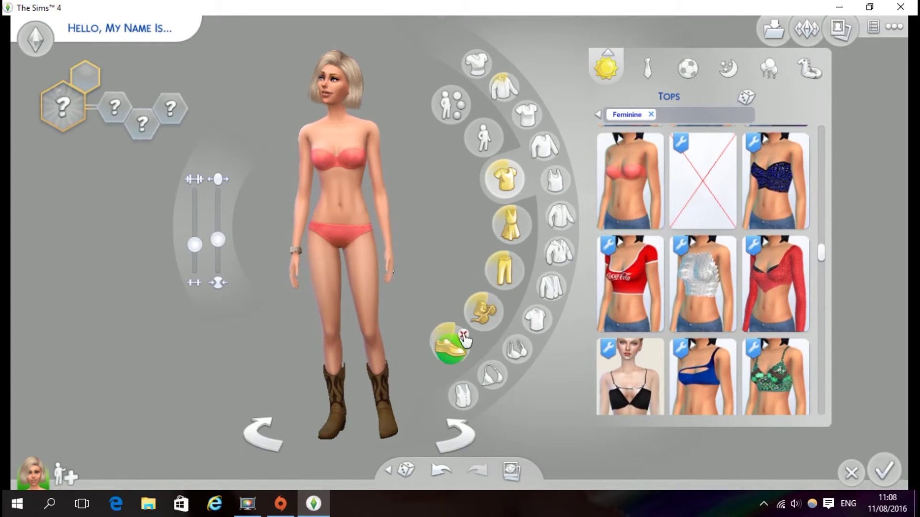
click(465, 335)
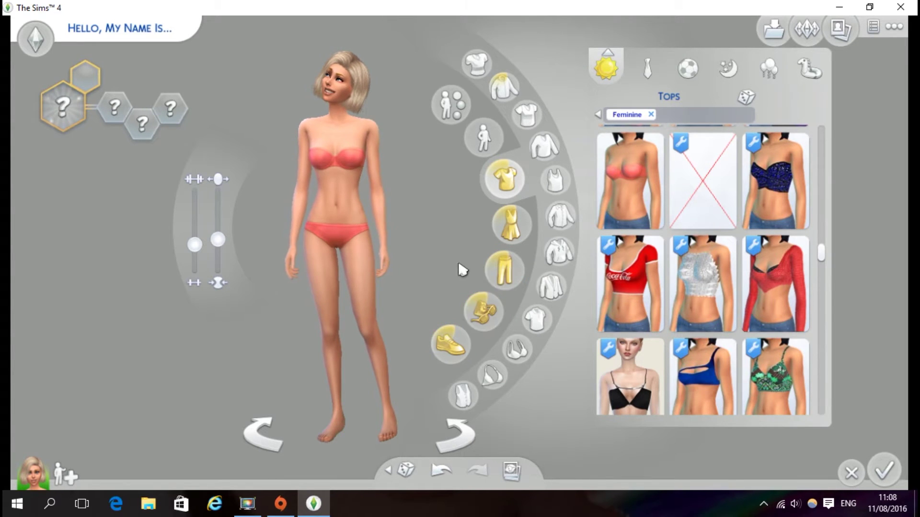
- View the body and skin tone options with the Sim turned sideways, and switch to the Formal outfit's bottoms
click(455, 101)
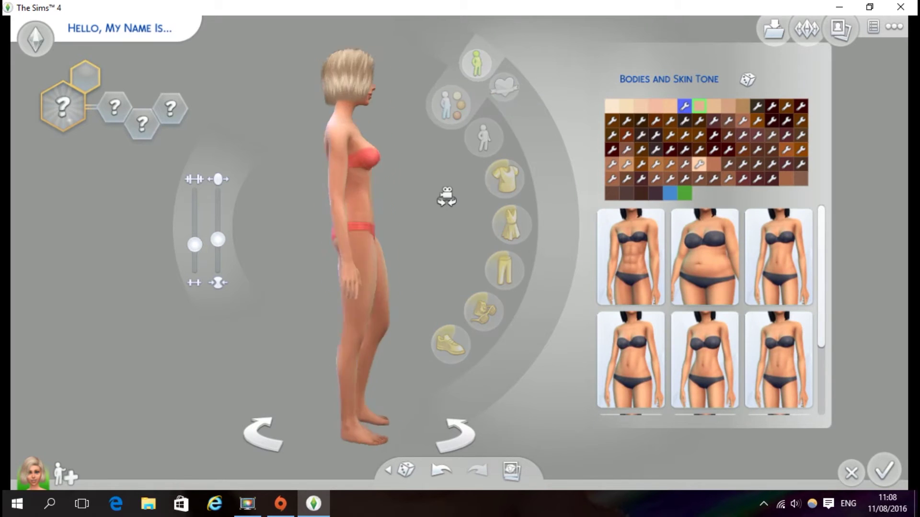
click(337, 209)
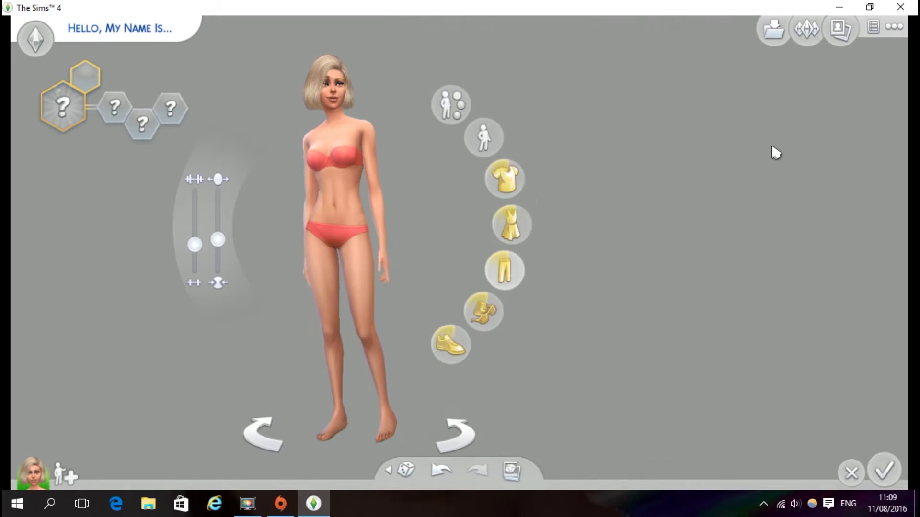
click(647, 68)
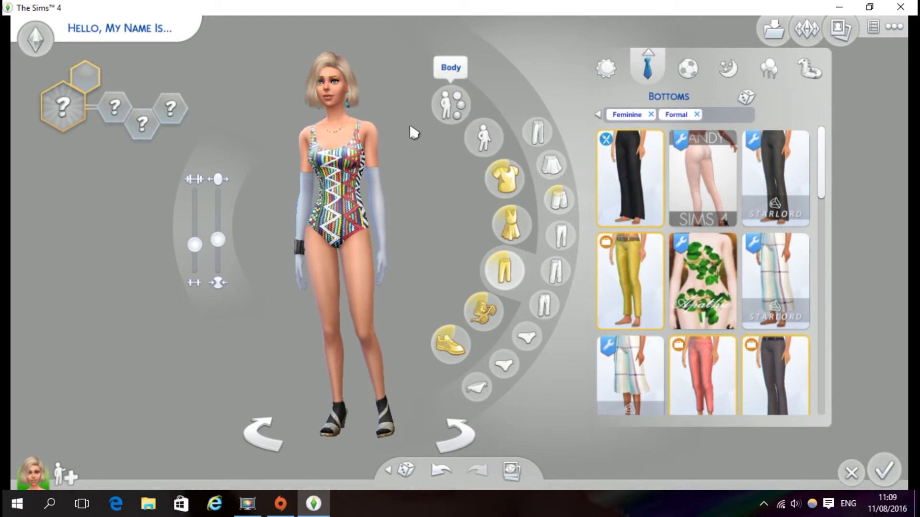
- Remove the shoes and accessories from the Sim's Formal outfit
right_click(462, 341)
right_click(490, 307)
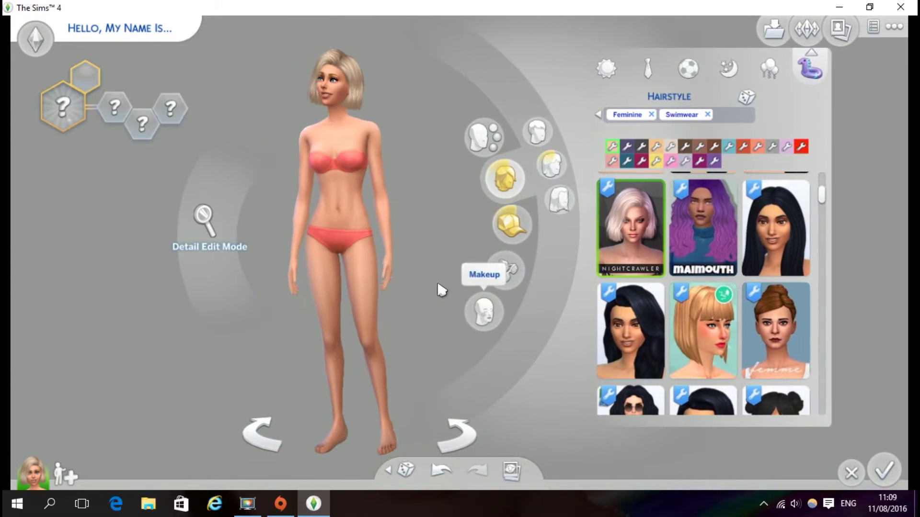
- Examine the face and skin tone options and look through the available skin details, including the custom content
drag(438, 284, 436, 267)
click(510, 140)
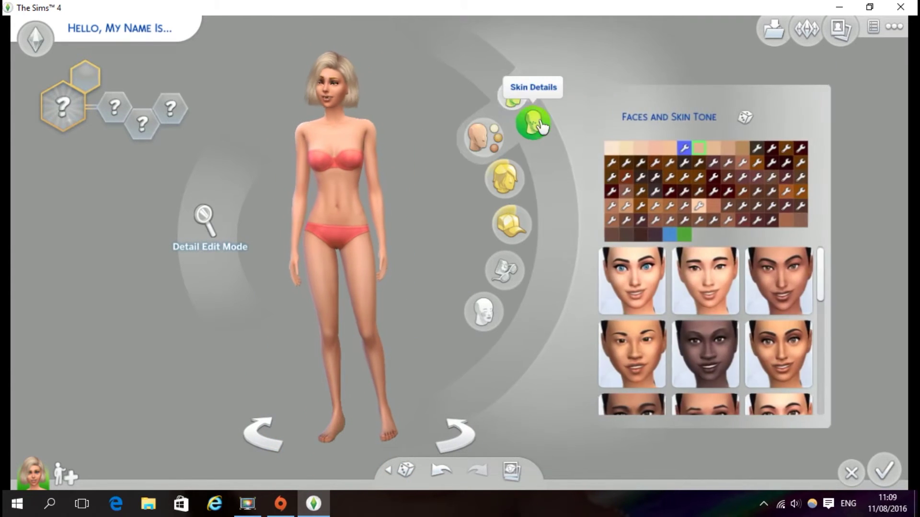
click(532, 125)
scroll(742, 215, down, 5)
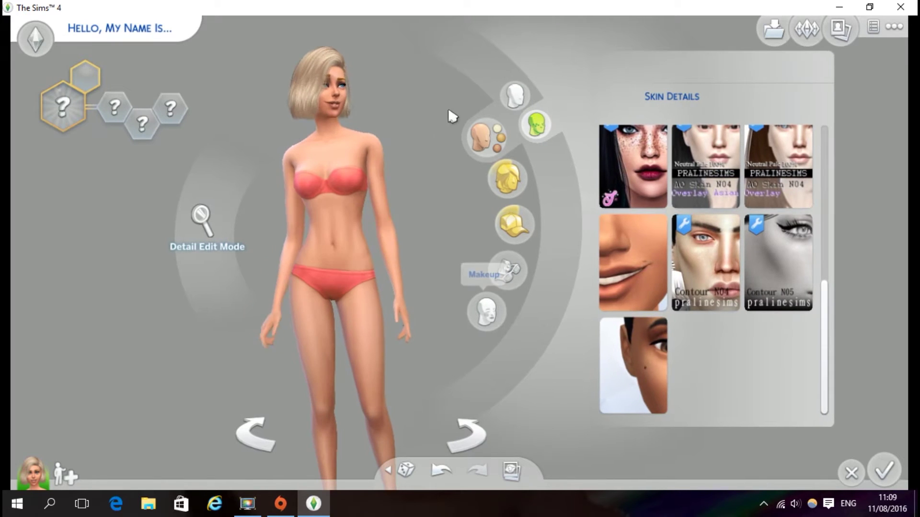
click(485, 136)
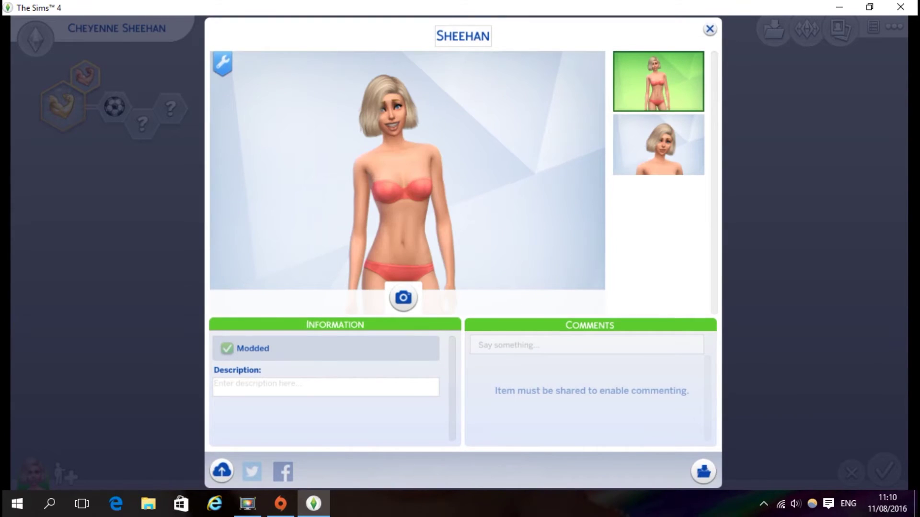
- Save the Sim's household to the library and exit the game
click(712, 479)
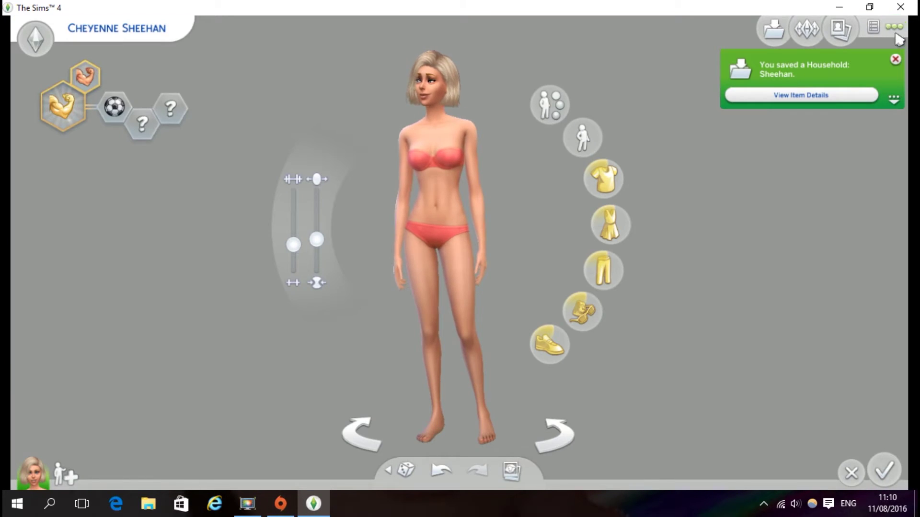
click(894, 28)
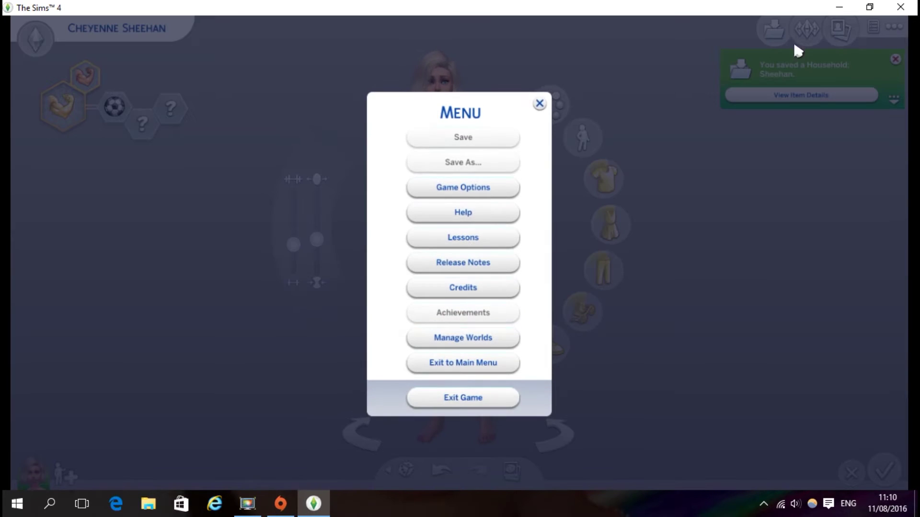
click(474, 399)
click(564, 314)
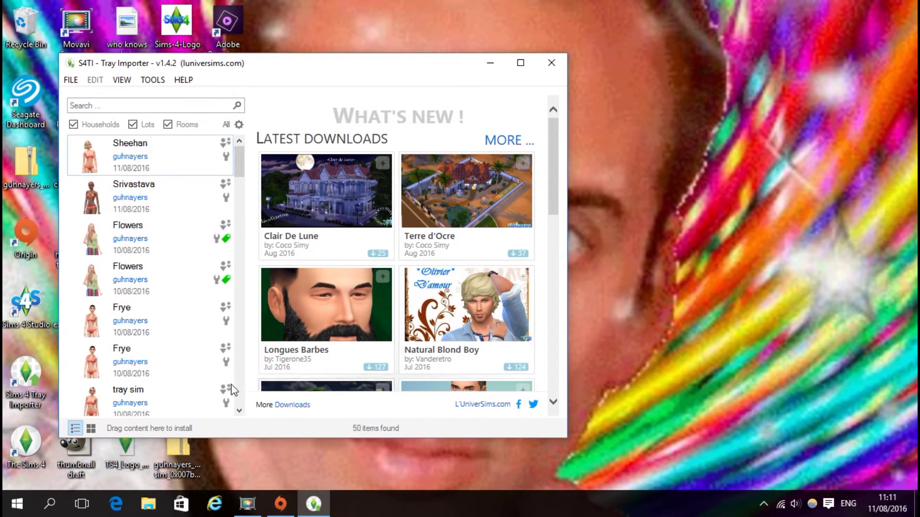
- Select the newly saved household in Tray Importer and list the custom content files it uses
drag(242, 168, 245, 125)
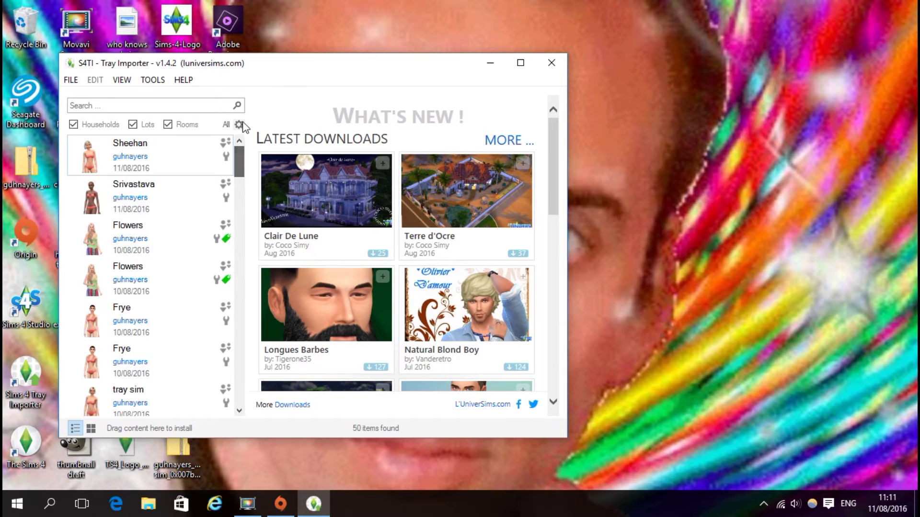
click(92, 148)
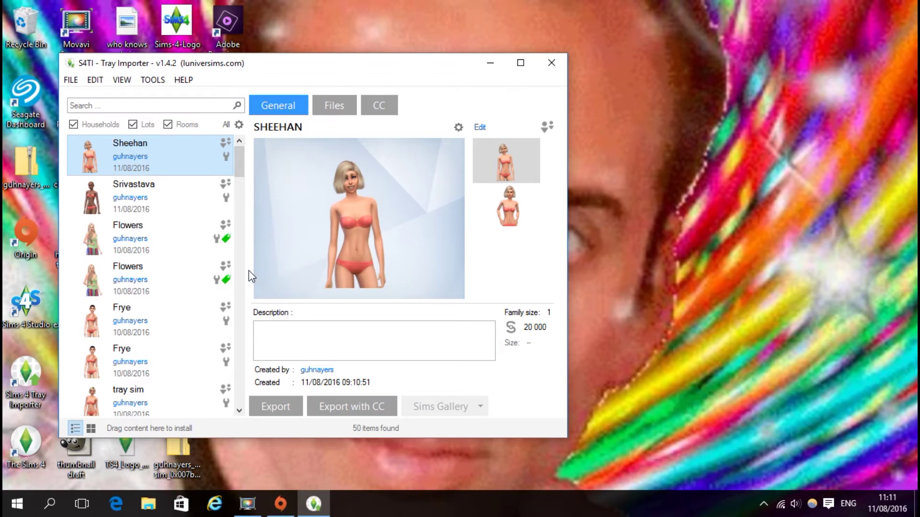
click(391, 111)
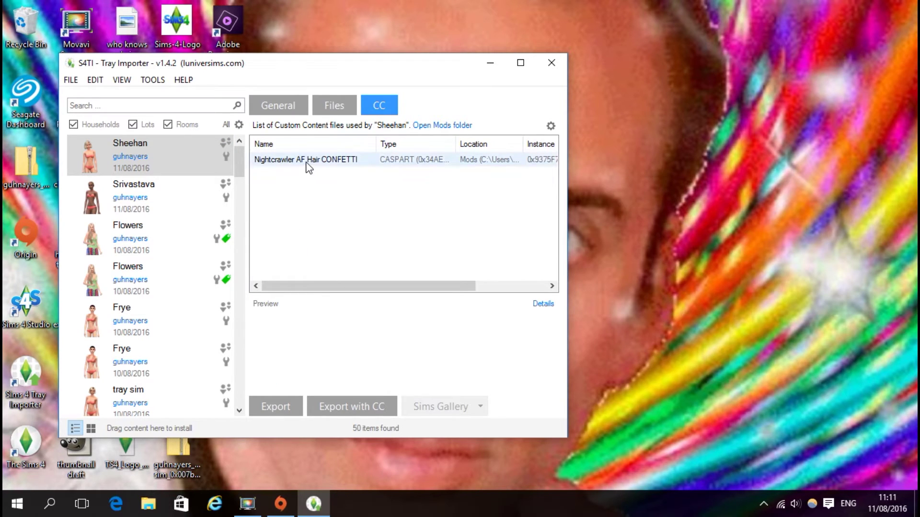
- Enlarge the custom content list and widen its Location column to check where the Nightcrawler AF Hair CONFETTI file is stored
click(521, 63)
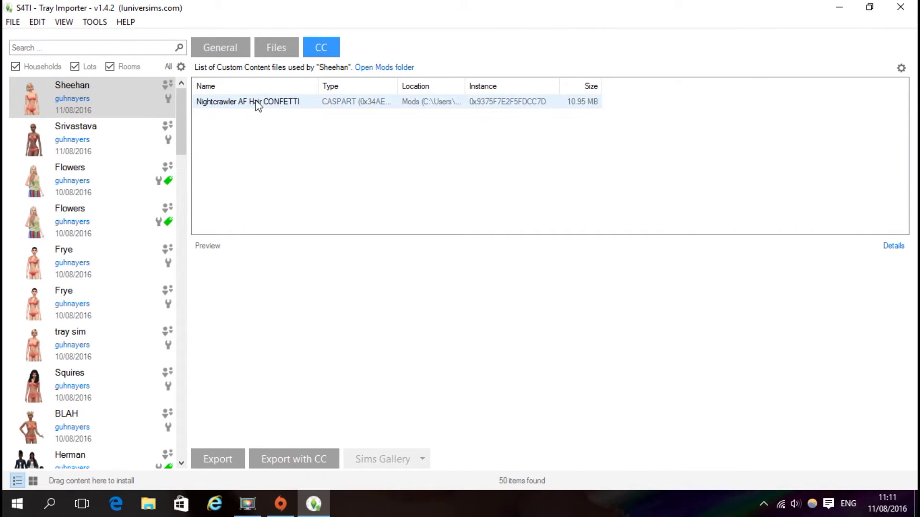
drag(464, 84, 671, 82)
click(610, 99)
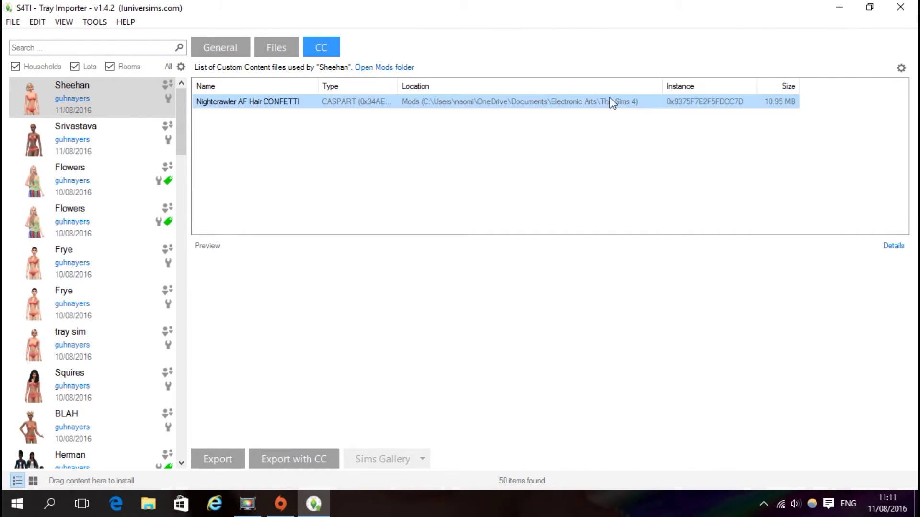
click(233, 115)
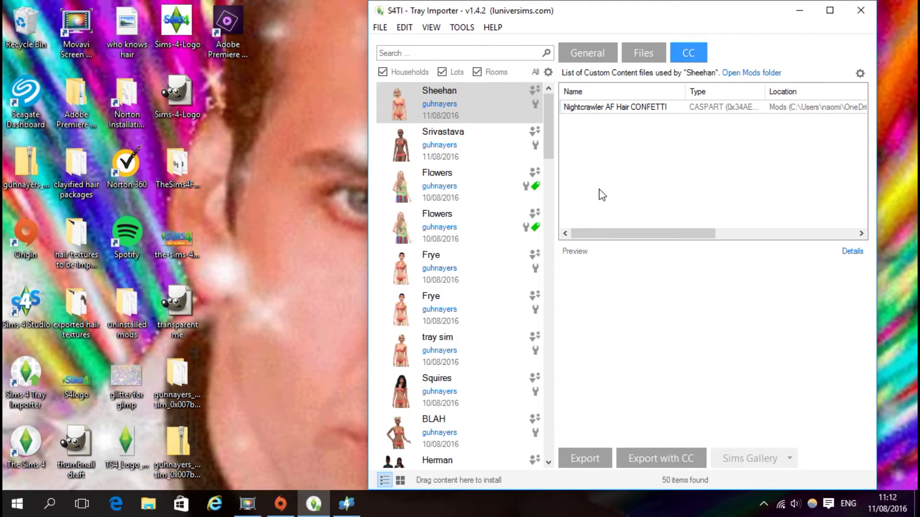
click(650, 108)
- Switch to Sims 4 Studio and browse to the Mods folder for a project to open
click(24, 302)
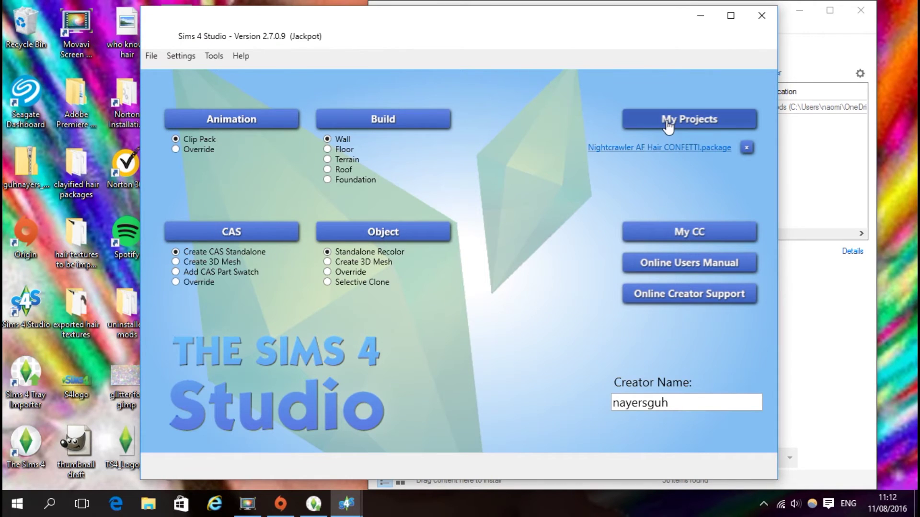
click(668, 125)
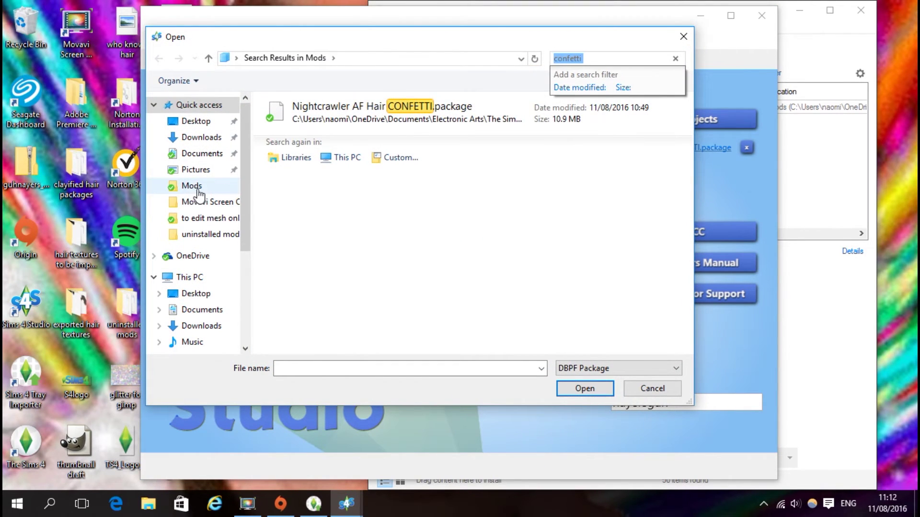
click(197, 188)
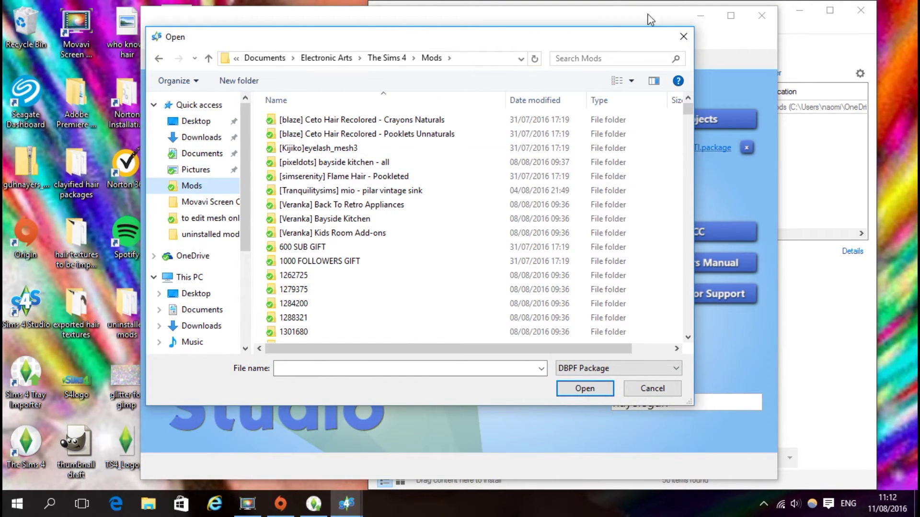
- Recheck the hair file's location in Tray Importer, and open Nightcrawler AF Hair CONFETTI.package in Sims 4 Studio by searching Mods for "confetti"
click(797, 45)
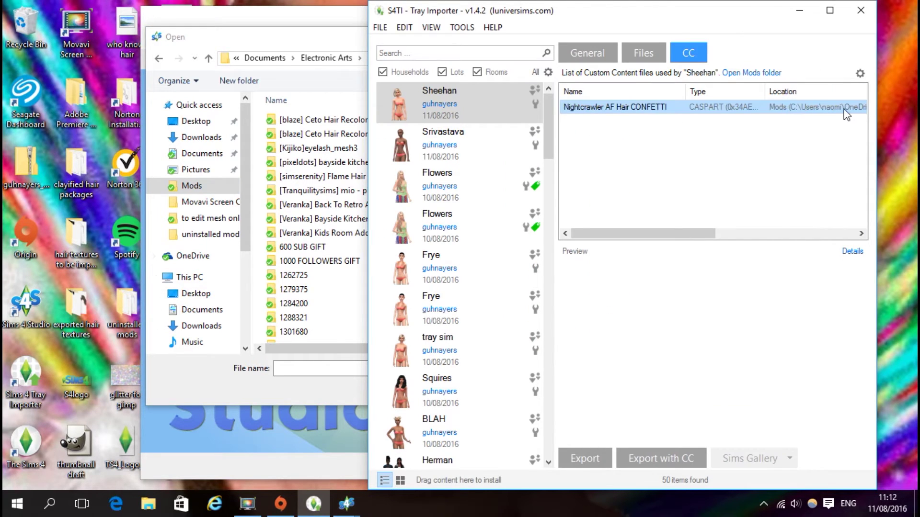
drag(714, 233, 590, 259)
click(285, 59)
click(603, 58)
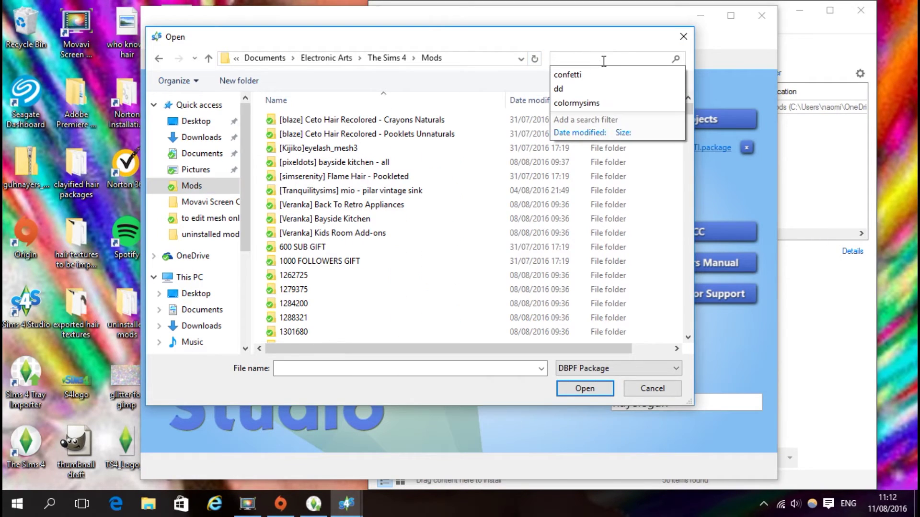
click(589, 73)
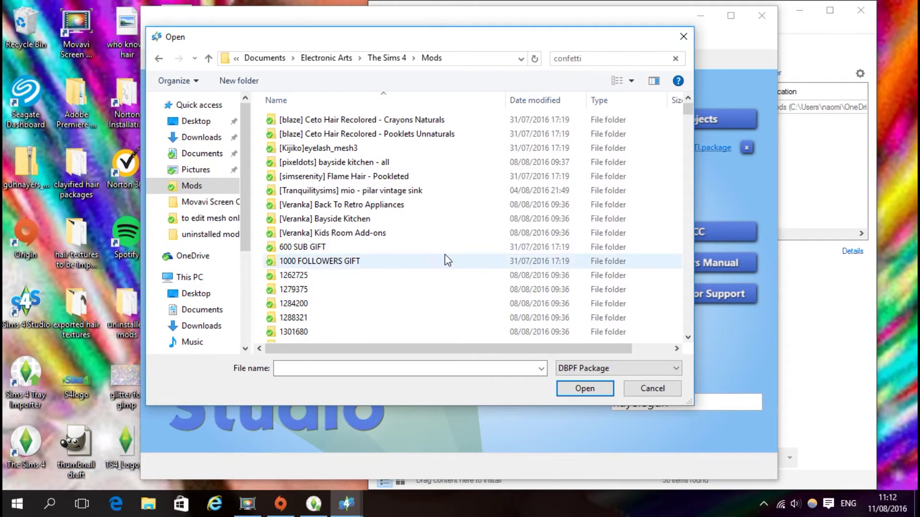
click(393, 116)
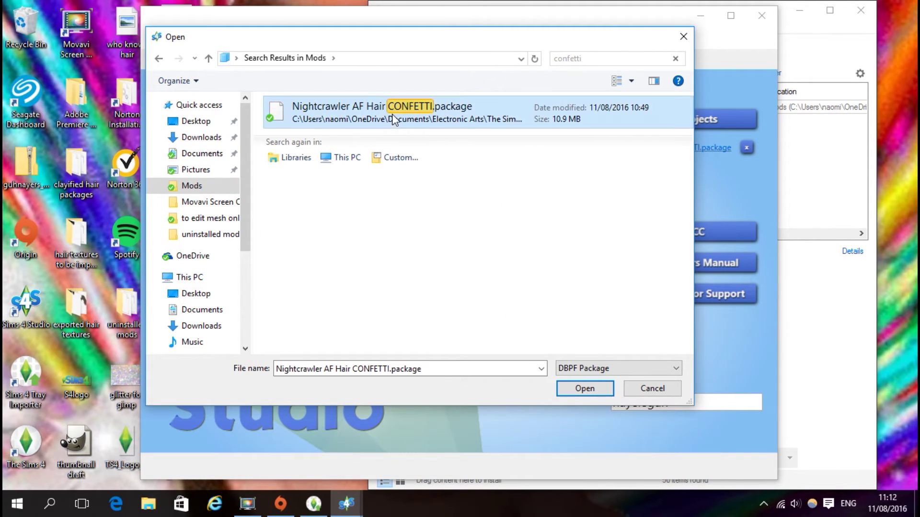
double_click(393, 117)
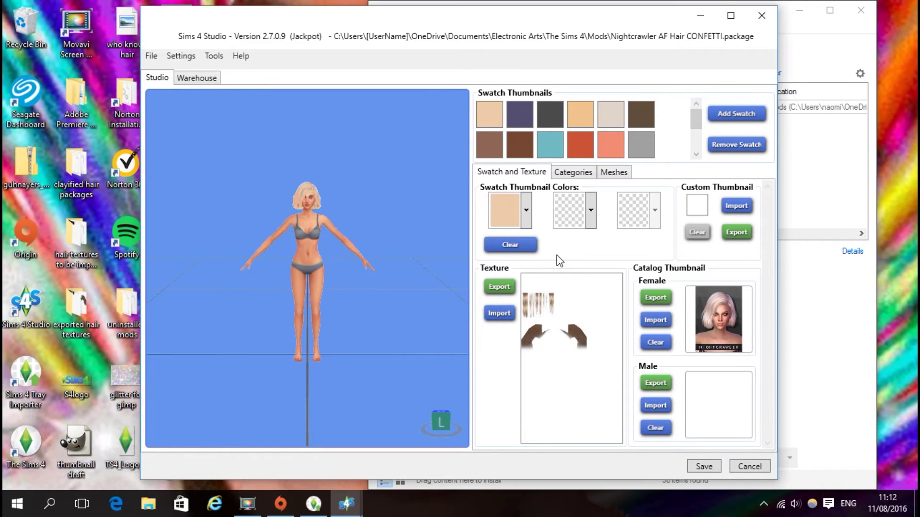
- Maximise Sims 4 Studio and list the hair package's Warehouse resources sorted by type
click(730, 17)
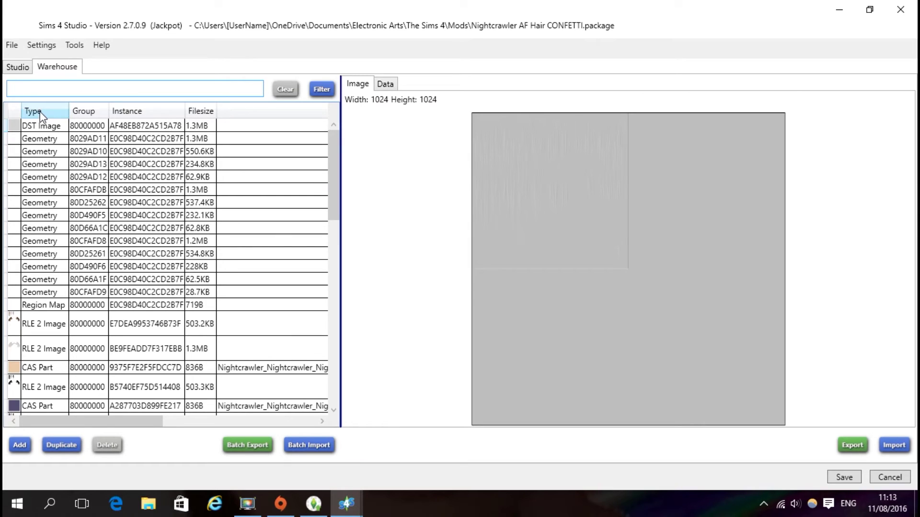
click(39, 111)
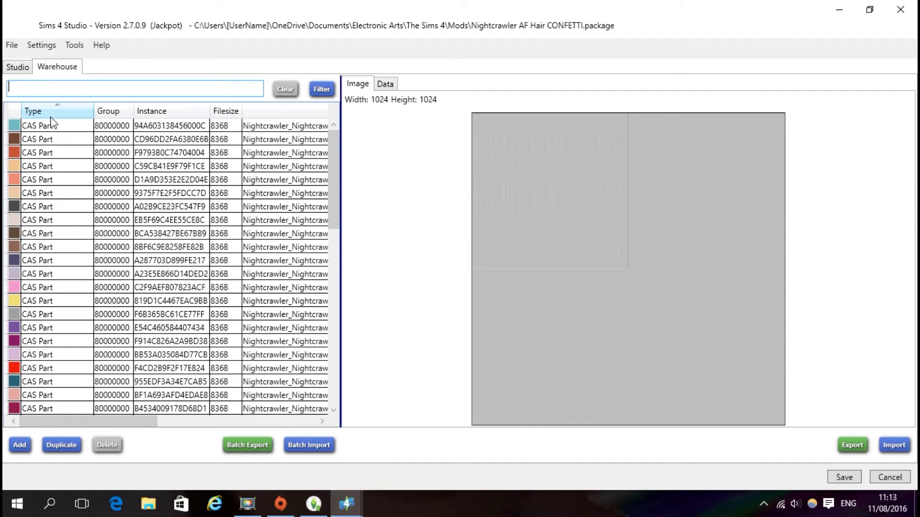
- Delete all CAS Part, CAS Part Thumbnail and RLE 2 Image resources from the package, keeping the DST Image, Geometry and Region Map entries
click(54, 127)
scroll(62, 164, down, 3)
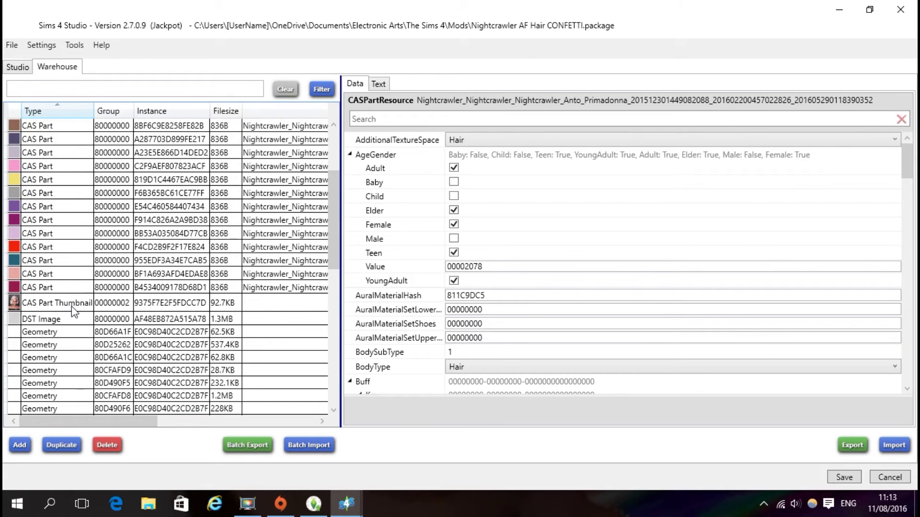
click(73, 306)
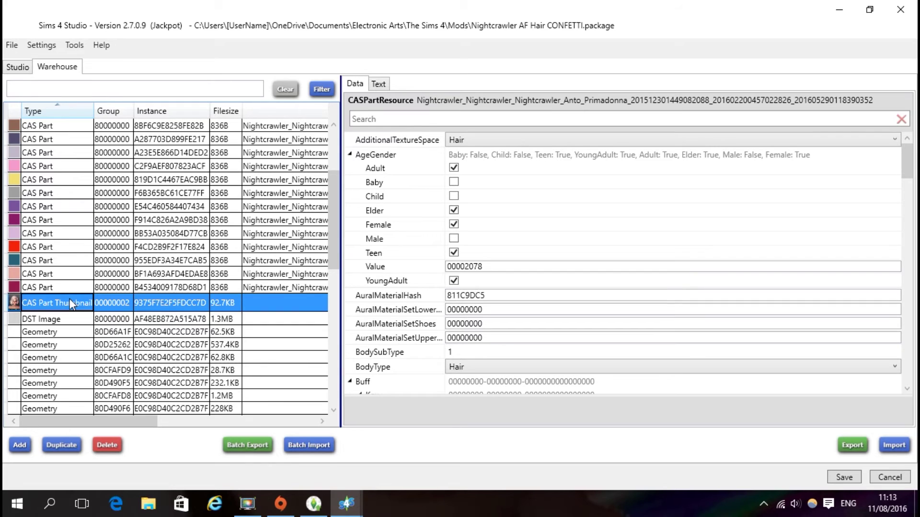
scroll(62, 269, up, 3)
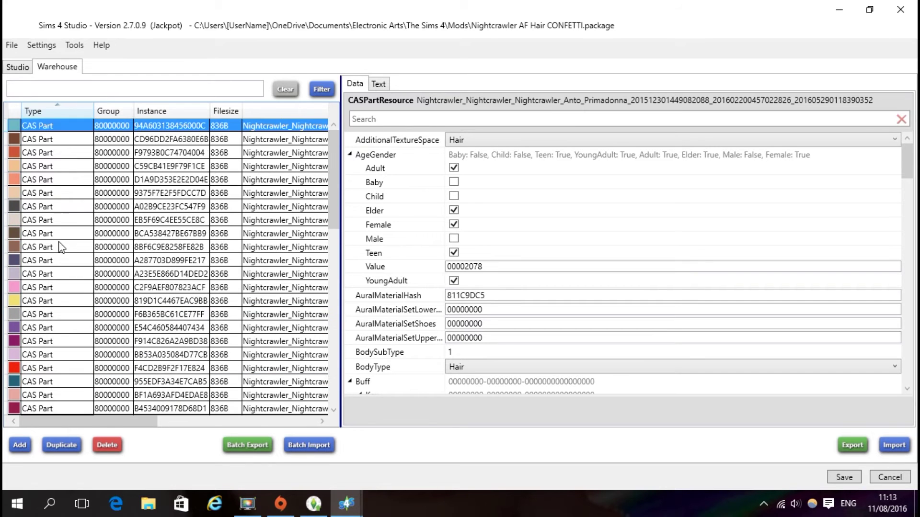
shift+click(57, 139)
scroll(58, 145, down, 5)
scroll(59, 139, up, 5)
shift+click(56, 125)
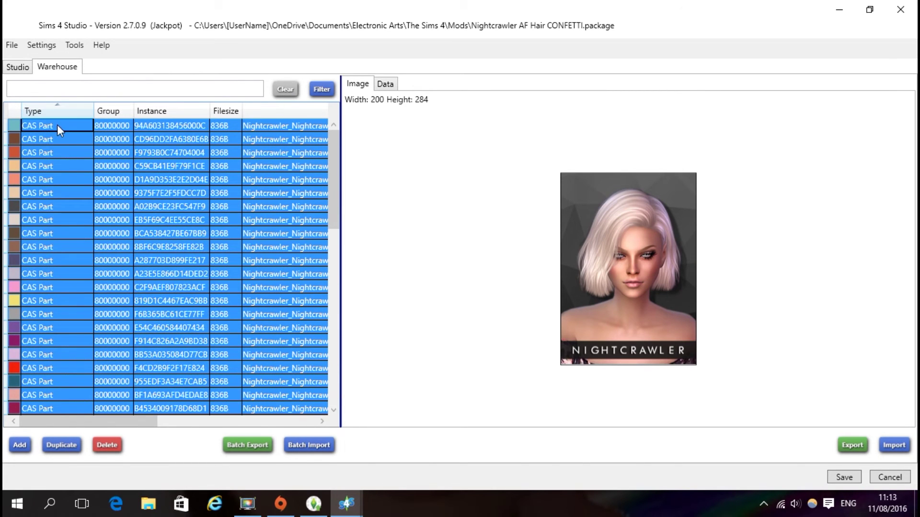
scroll(59, 225, down, 10)
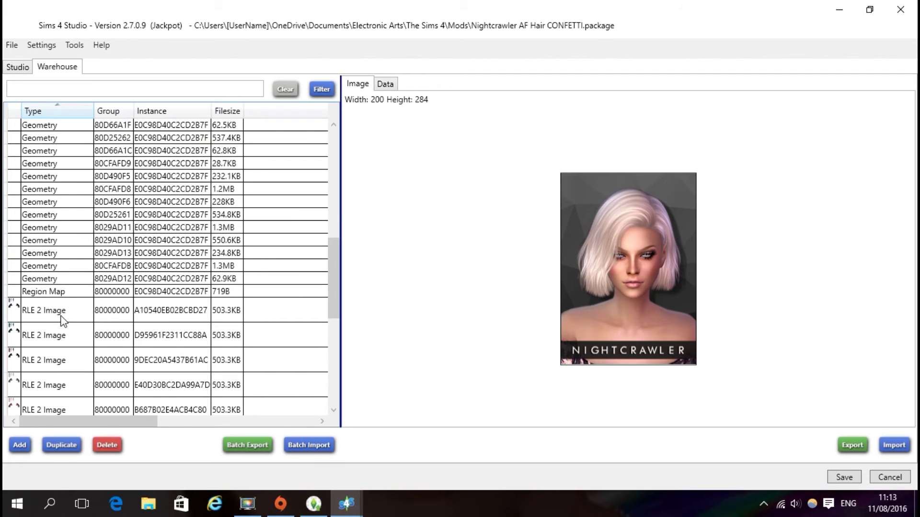
click(62, 316)
scroll(62, 319, down, 5)
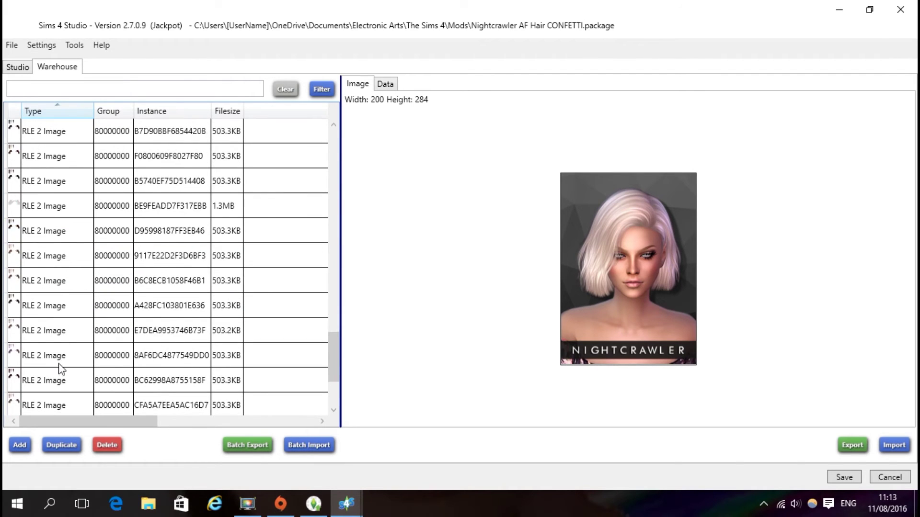
shift+click(60, 387)
scroll(60, 383, up, 15)
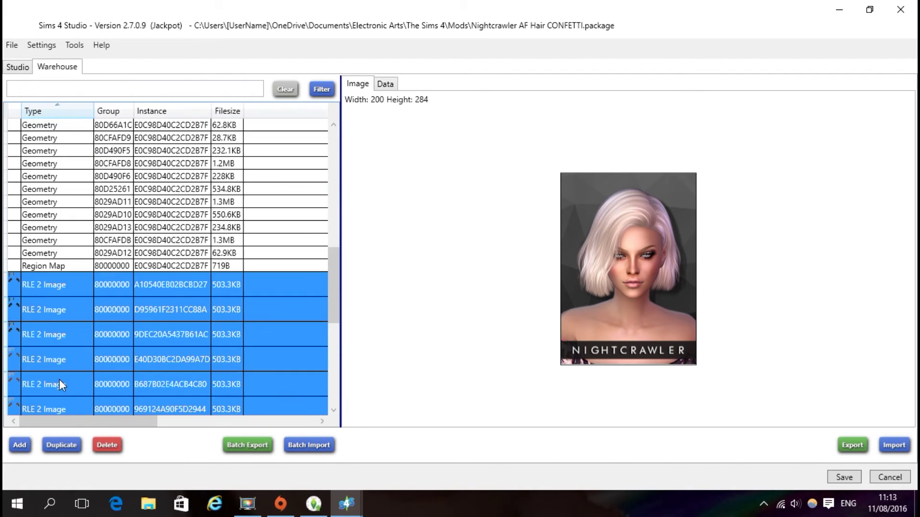
scroll(60, 376, down, 7)
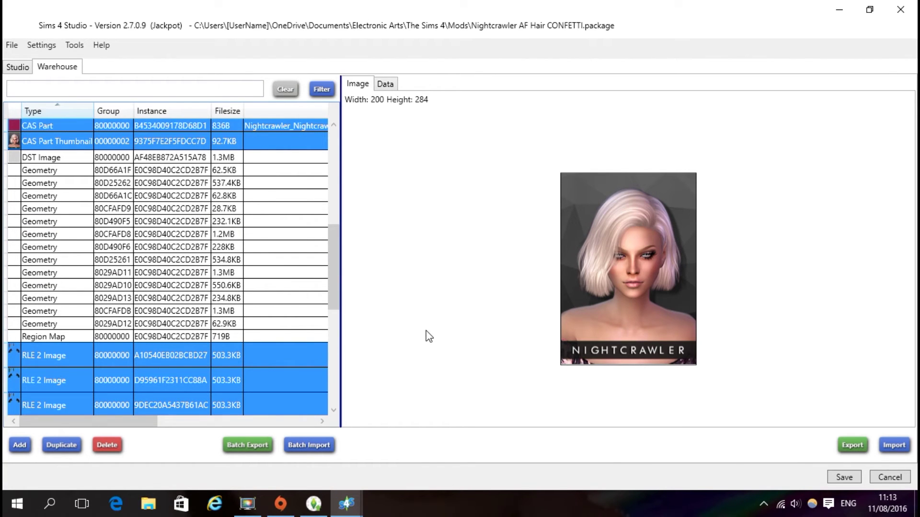
key(Delete)
click(530, 312)
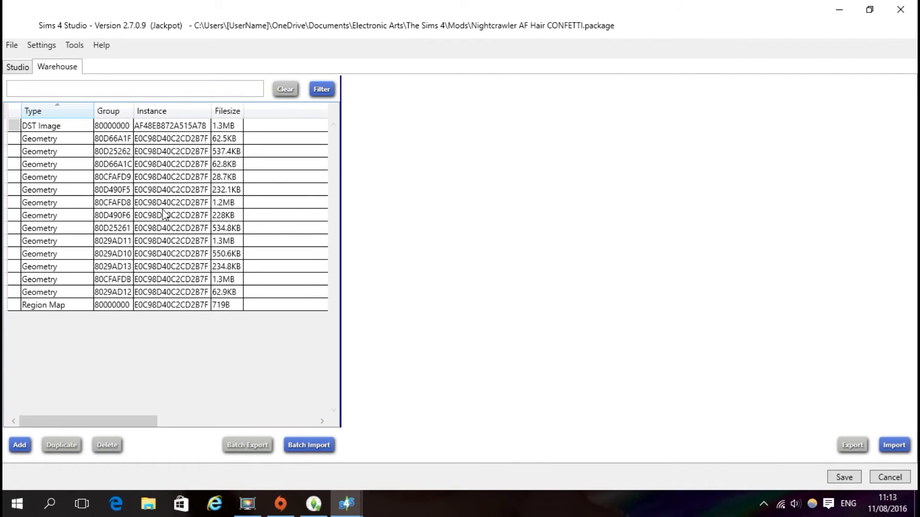
- Save the edited Nightcrawler AF Hair CONFETTI package
click(842, 476)
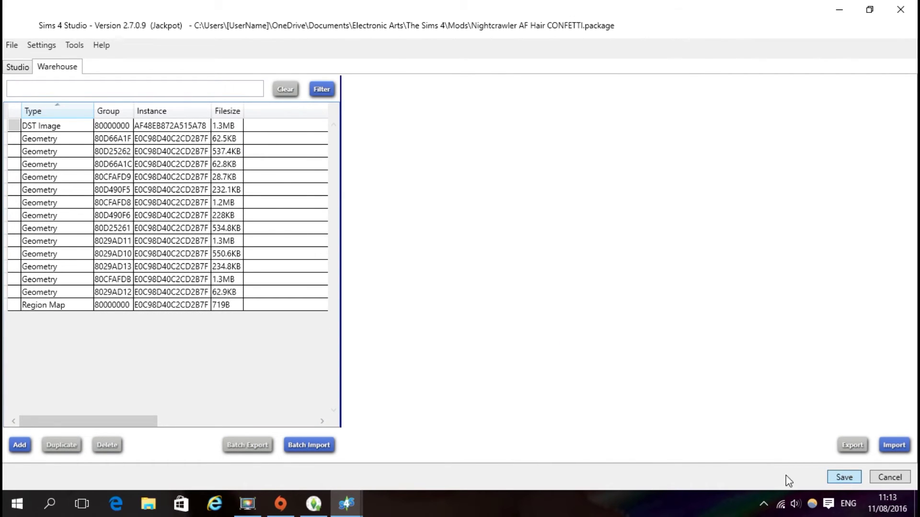
click(489, 293)
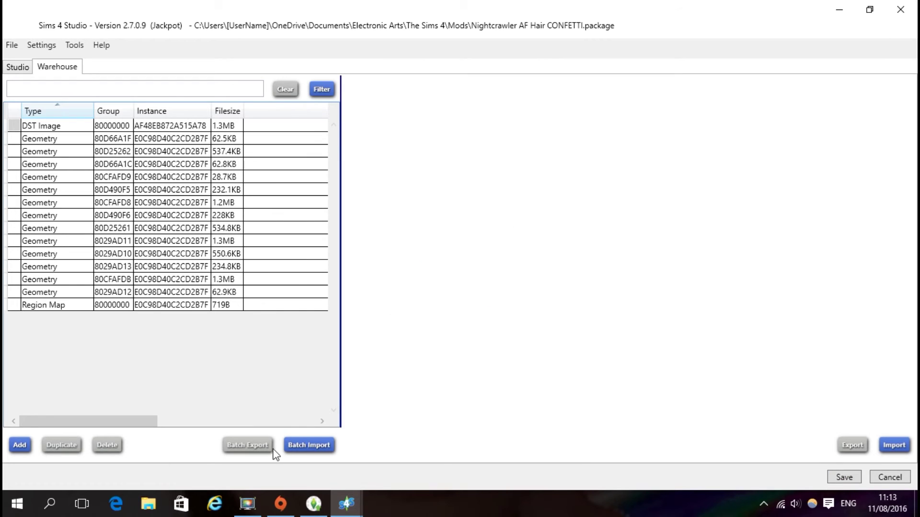
- Rename Nightcrawler AF Hair CONFETTI.package in the Mods folder as MESHONLYNightcrawler AF Hair CONFETTI.package, then close the folder window
click(159, 507)
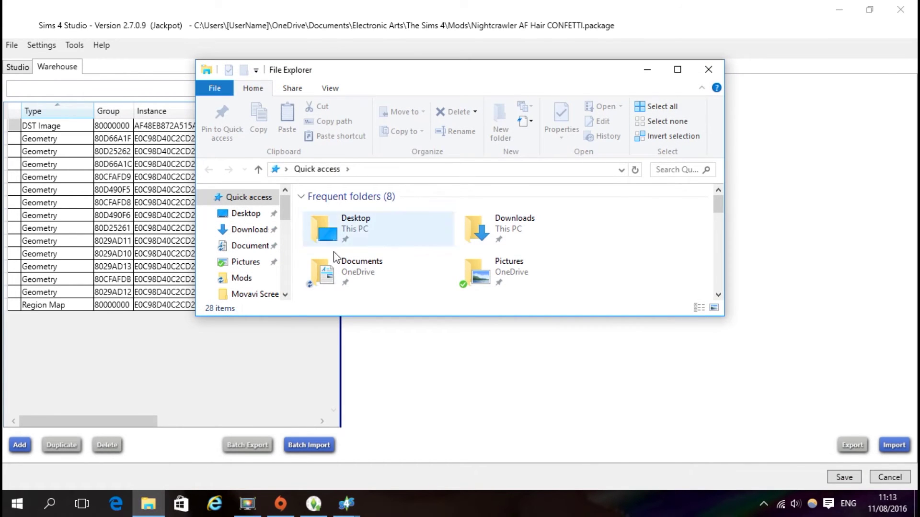
click(246, 278)
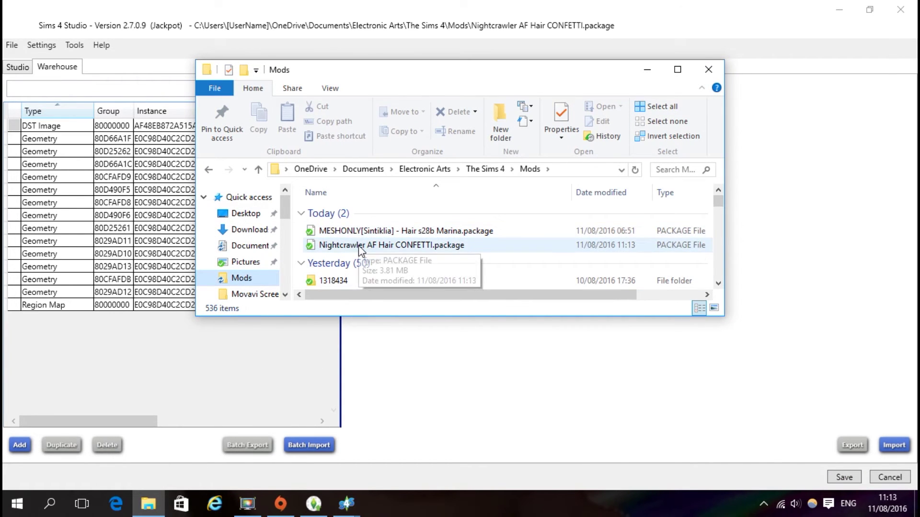
right_click(358, 245)
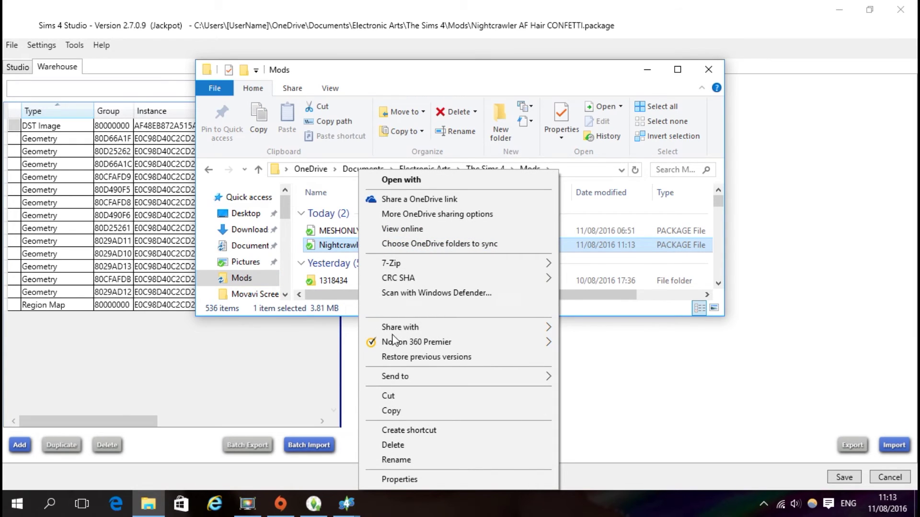
click(392, 460)
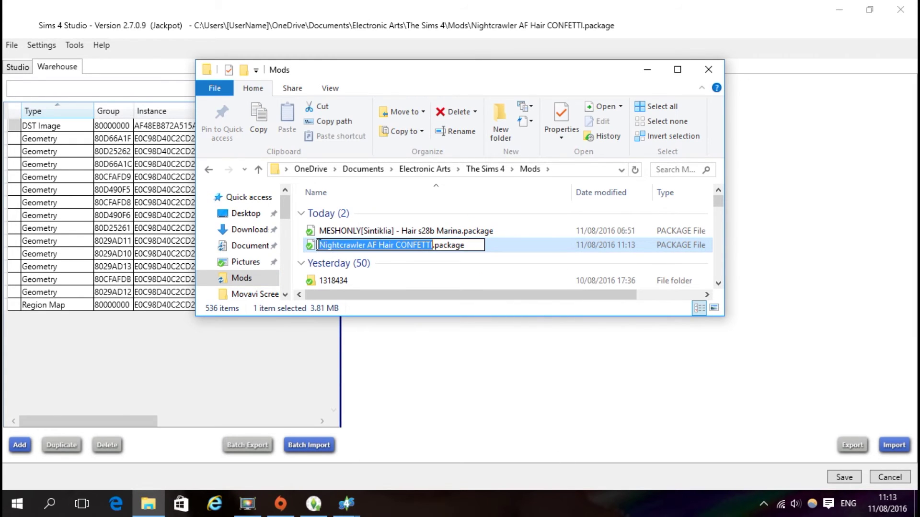
click(317, 244)
text(MESHOM)
key(BackSpace)
text(NLY)
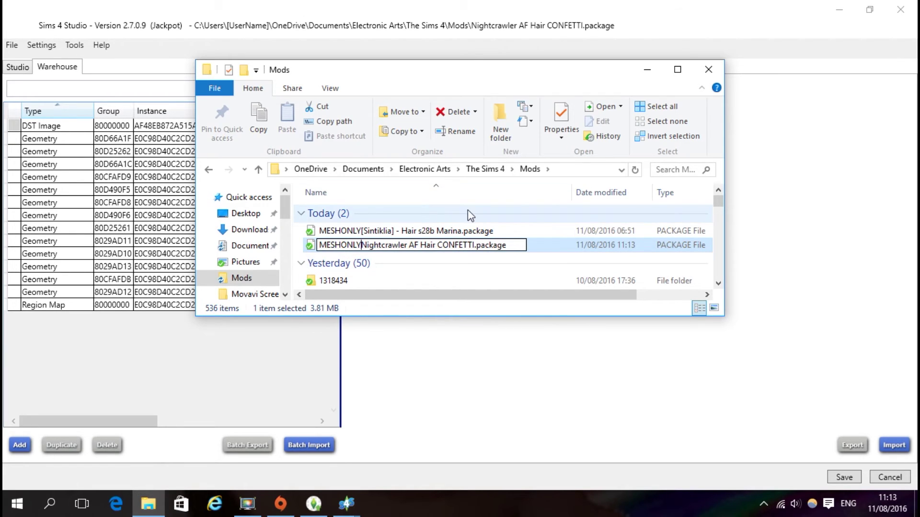
click(617, 83)
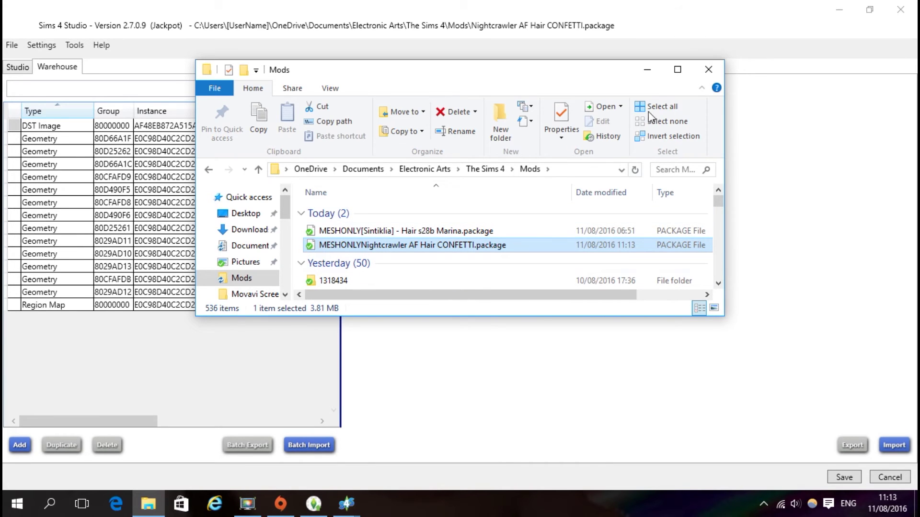
click(721, 73)
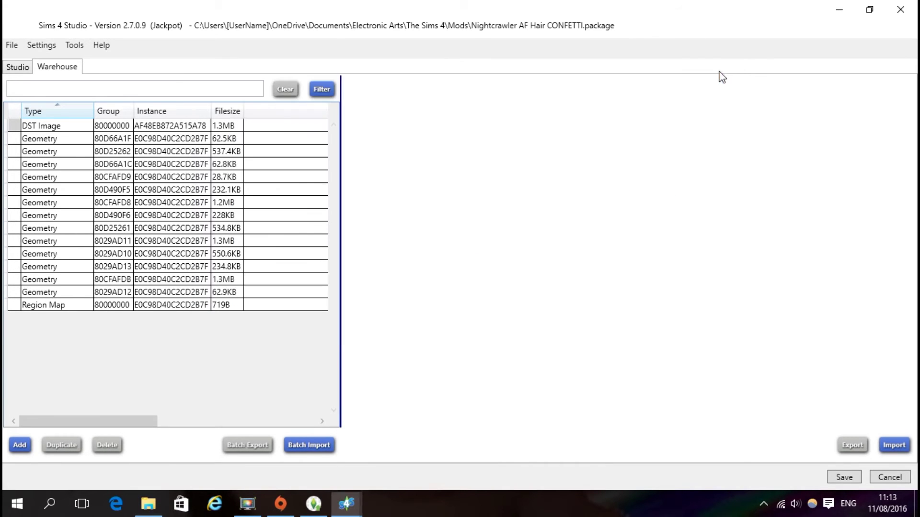
- Close Sims 4 Studio and Tray Importer, and launch The Sims 4
click(905, 6)
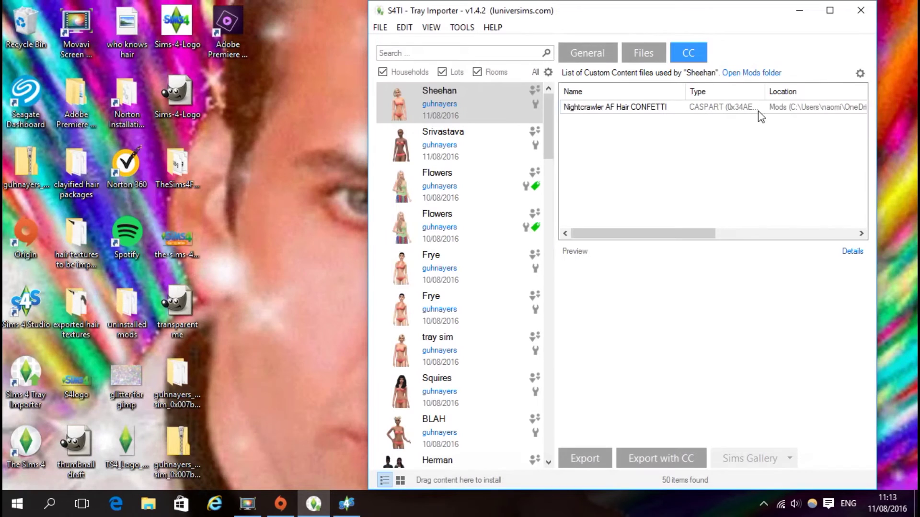
click(861, 11)
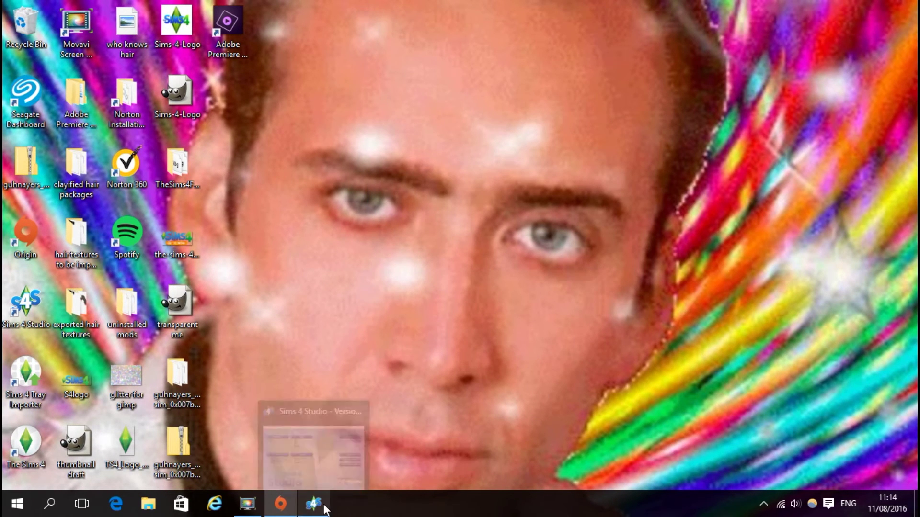
double_click(27, 448)
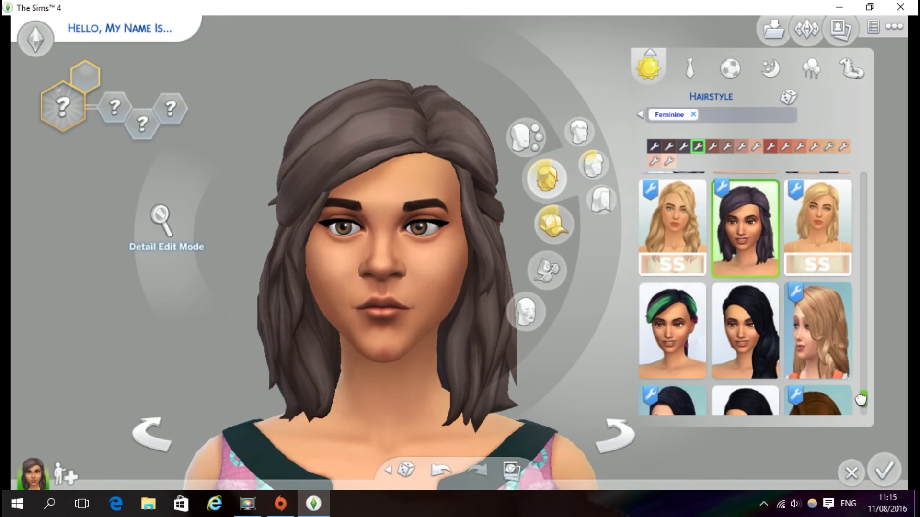
- Find the short Kotcat bob with the blonde thumbnail among the feminine hairstyles and apply it to the Sim
scroll(866, 389, down, 2)
drag(866, 389, 863, 171)
scroll(821, 204, down, 6)
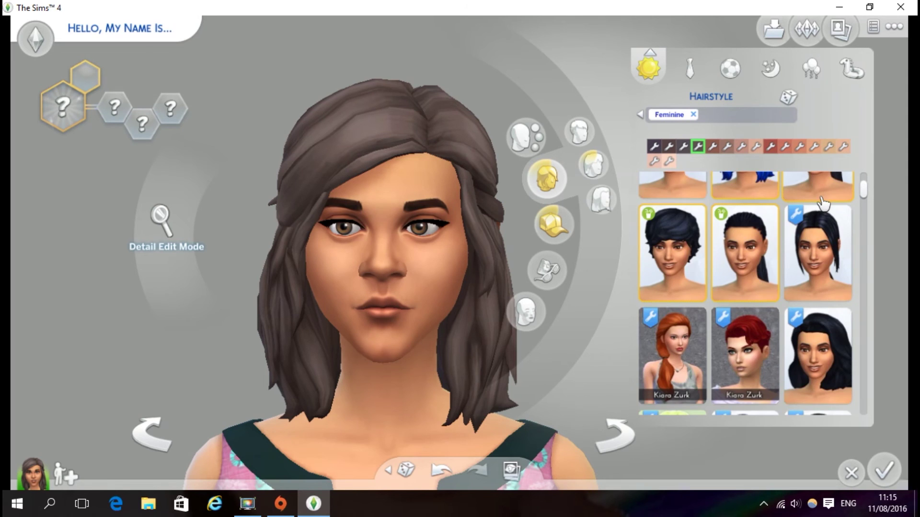
scroll(821, 204, down, 6)
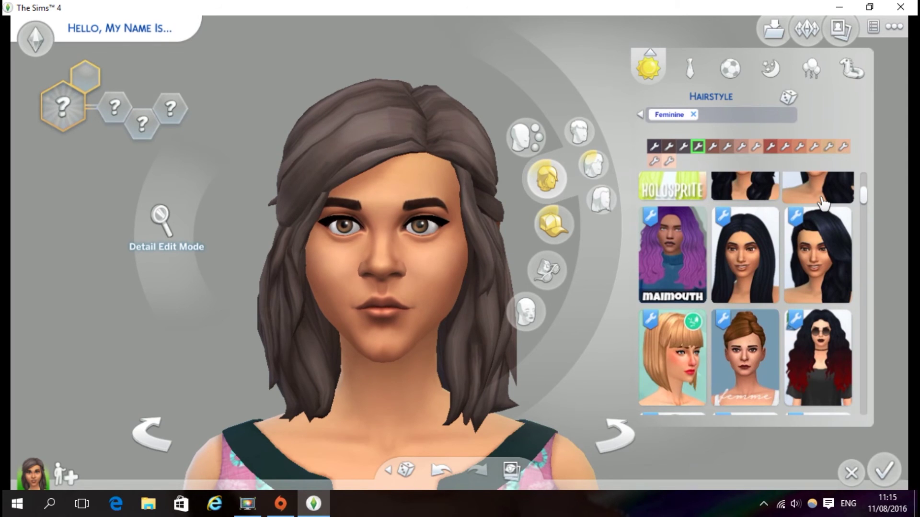
scroll(821, 203, down, 2)
scroll(821, 203, down, 6)
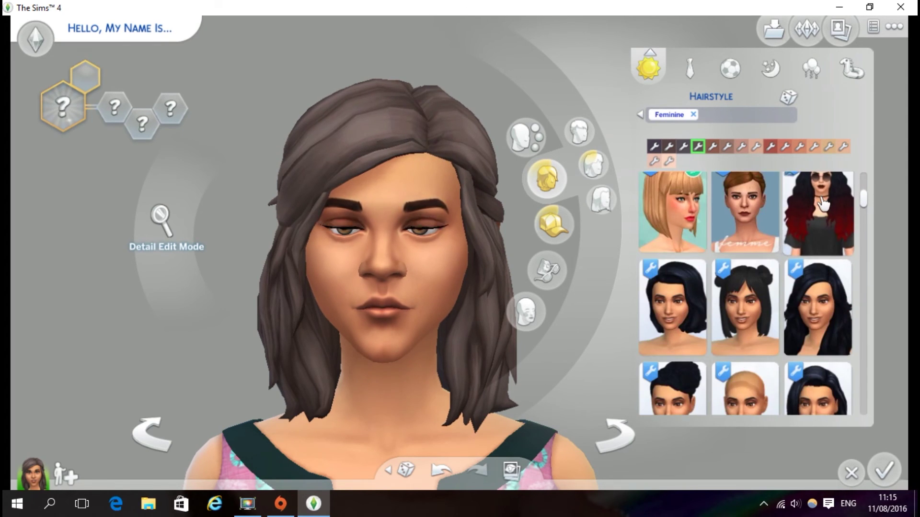
scroll(821, 203, down, 2)
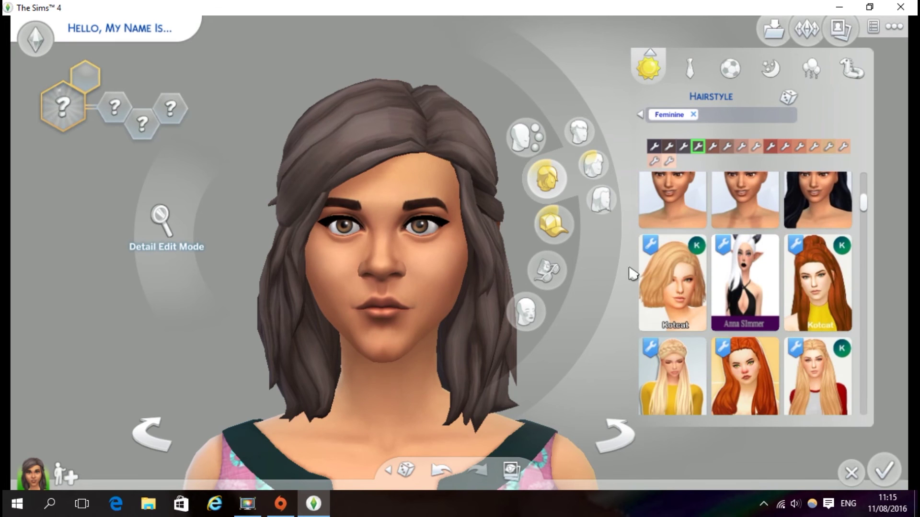
click(646, 304)
drag(510, 90, 508, 88)
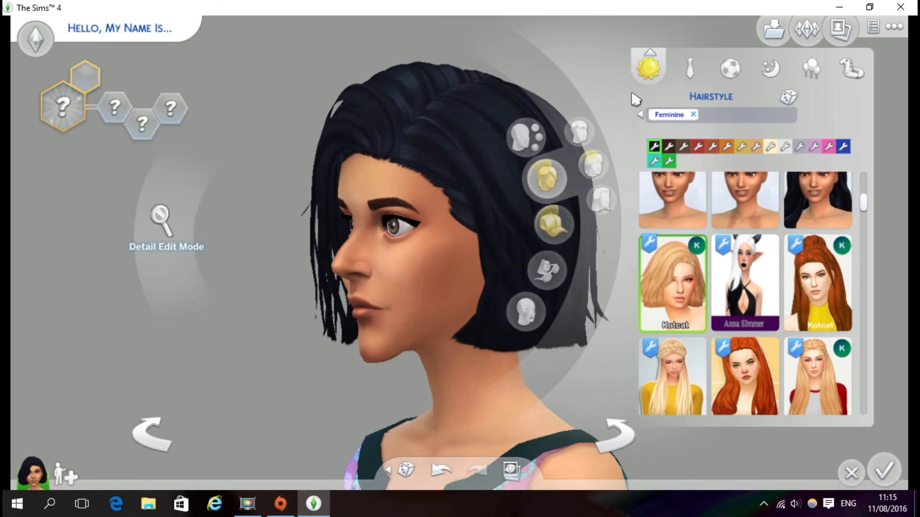
- Try several of the bob's colour swatches on the Sim, finishing with the pink one
click(683, 147)
click(698, 147)
click(727, 146)
click(771, 146)
click(829, 147)
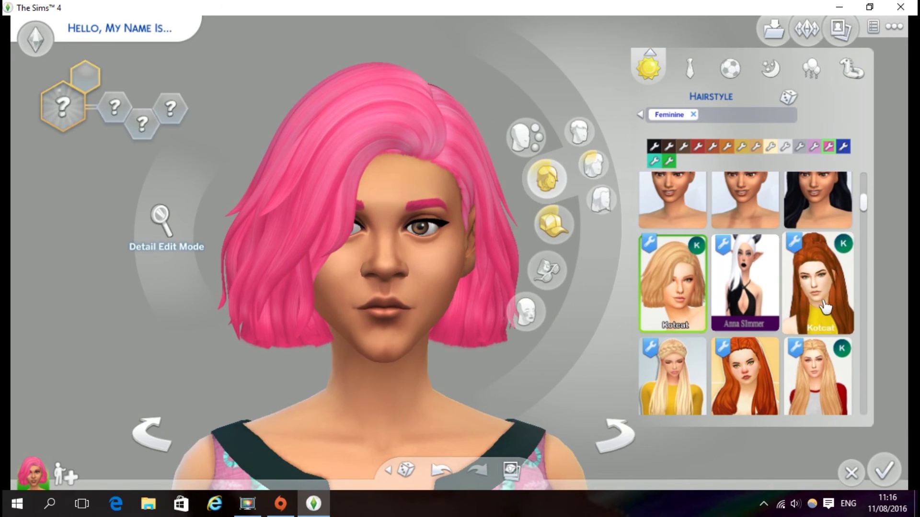
- Look through the feminine hairstyle catalogue to check which versions of the custom hairs are listed
scroll(820, 237, up, 5)
scroll(819, 287, up, 3)
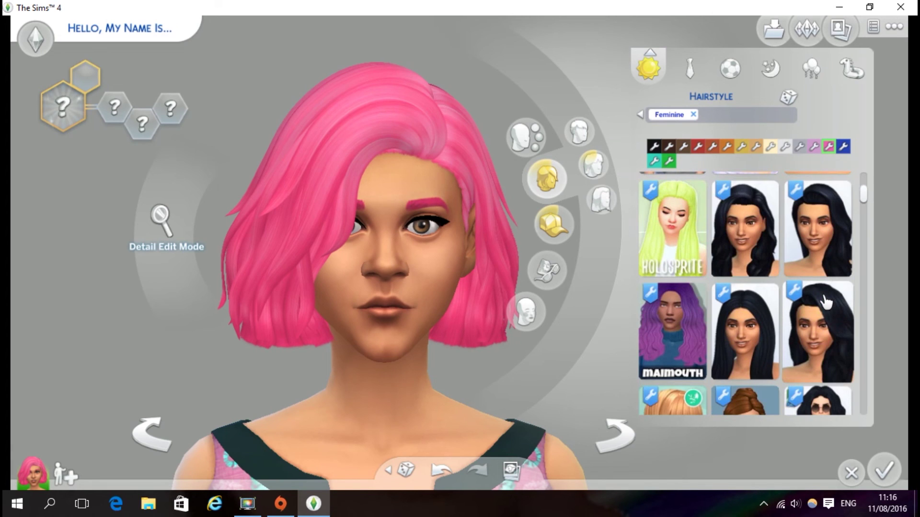
scroll(808, 263, down, 5)
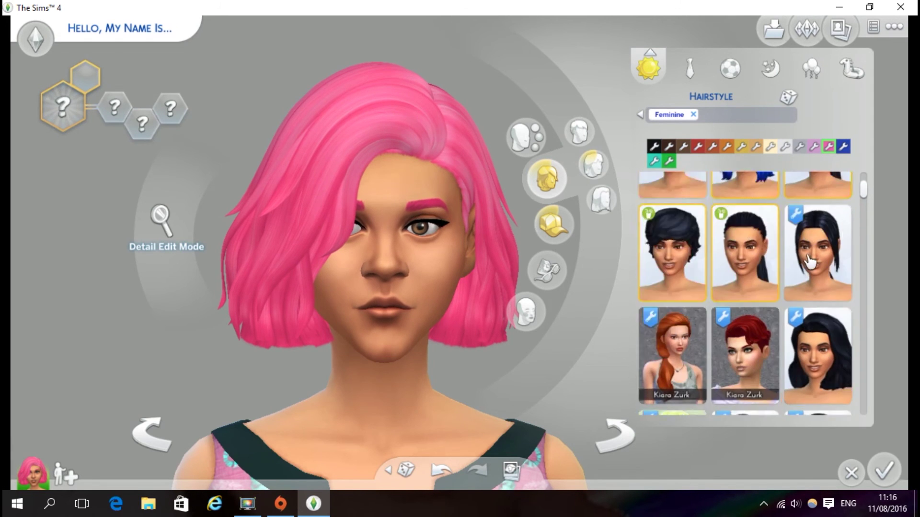
scroll(819, 260, down, 4)
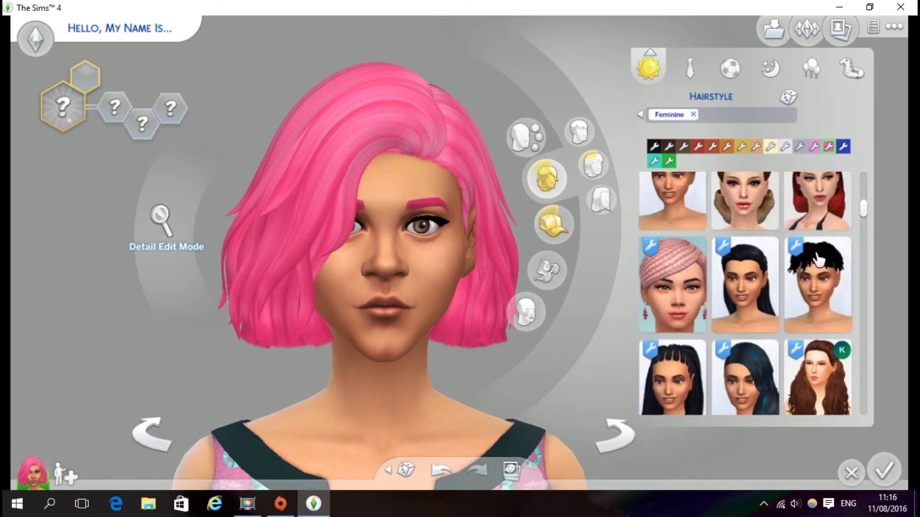
scroll(819, 260, down, 5)
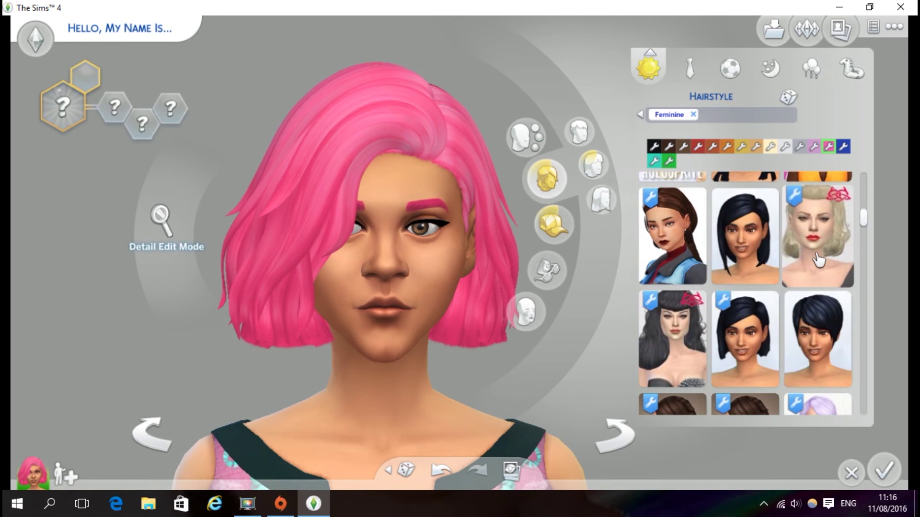
scroll(818, 260, down, 3)
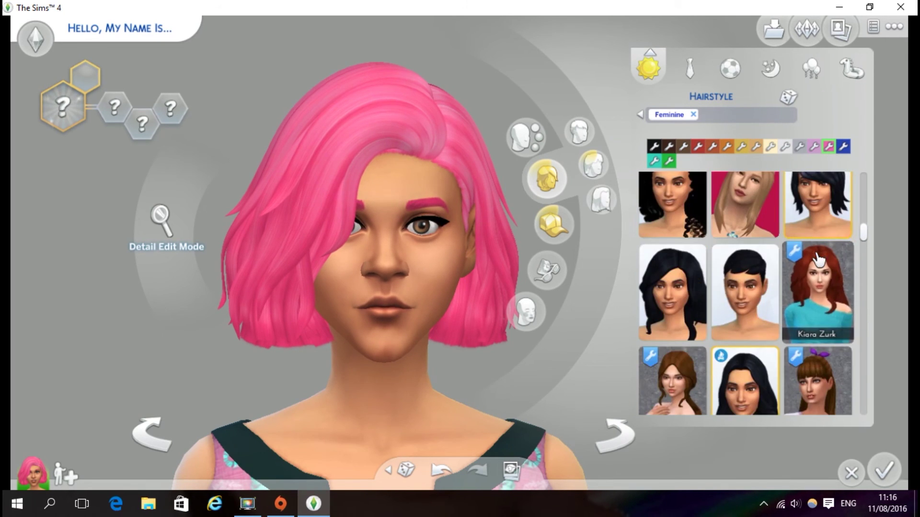
scroll(818, 260, down, 6)
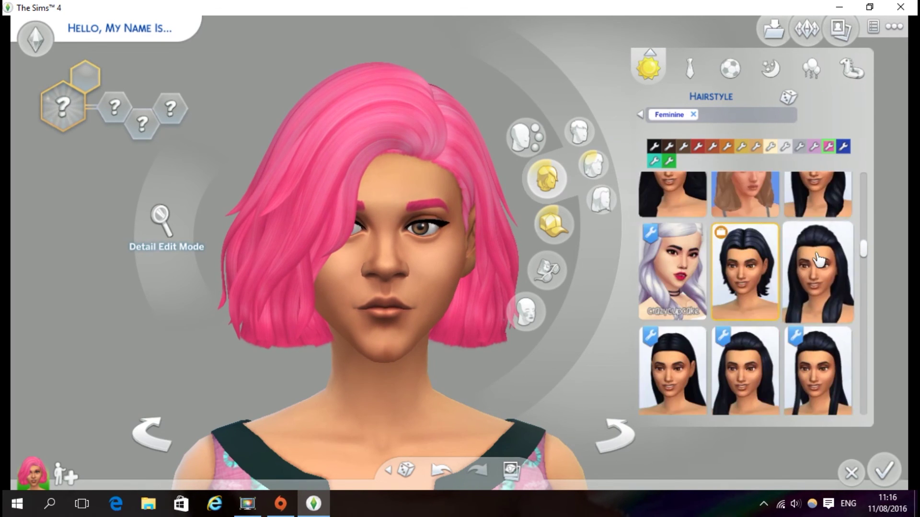
scroll(817, 260, down, 8)
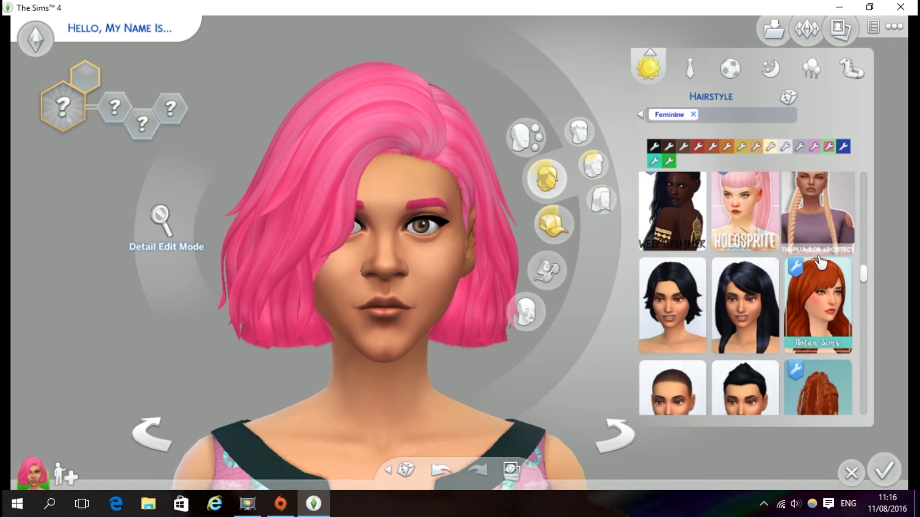
scroll(821, 262, down, 3)
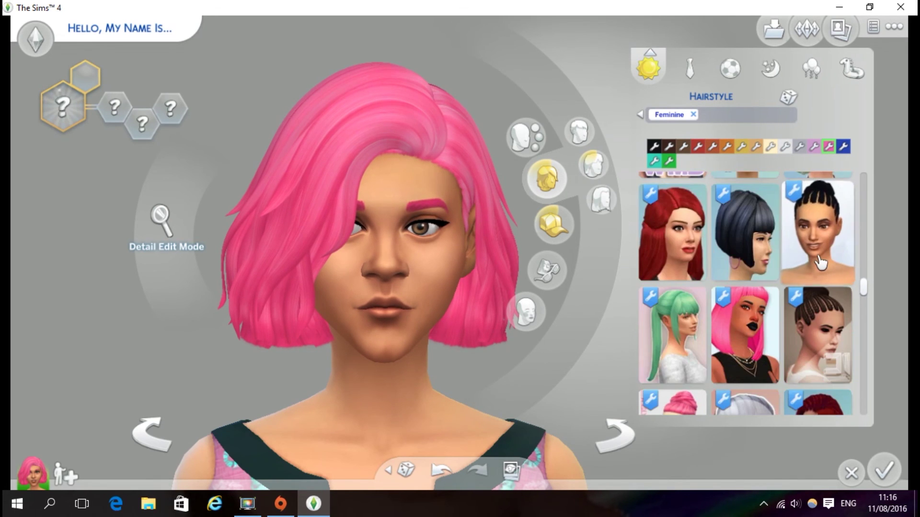
scroll(821, 262, down, 3)
scroll(820, 262, down, 8)
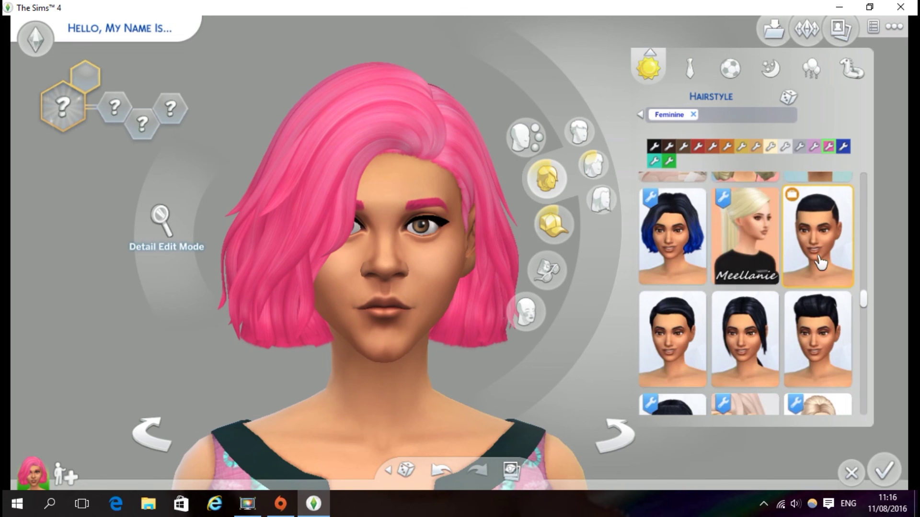
scroll(820, 262, down, 8)
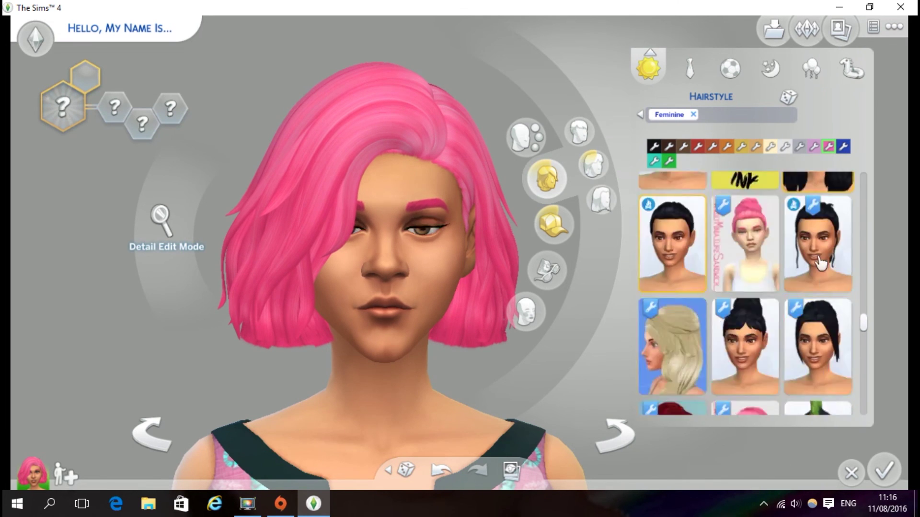
scroll(820, 262, down, 8)
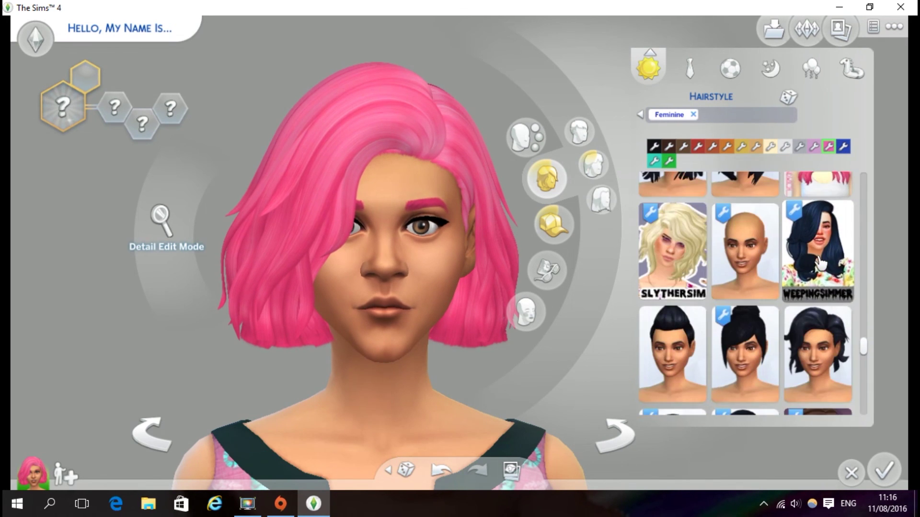
scroll(821, 262, down, 8)
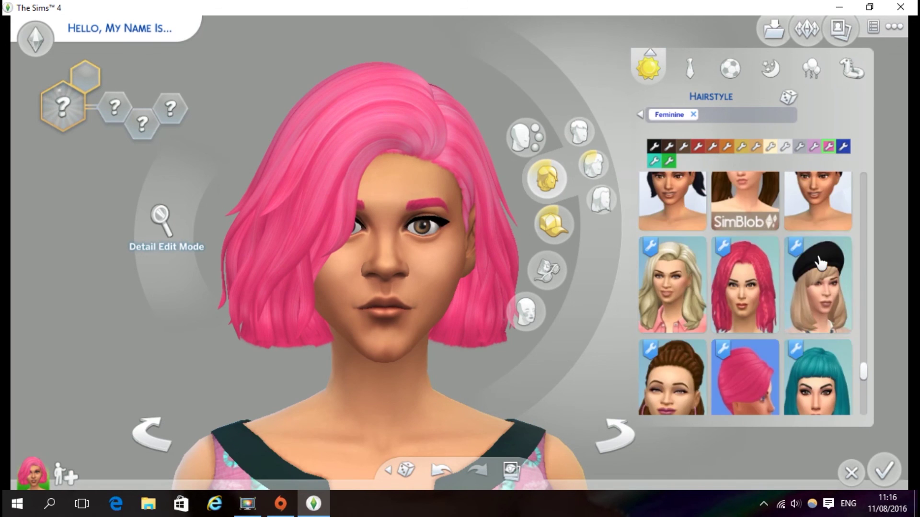
scroll(821, 262, down, 8)
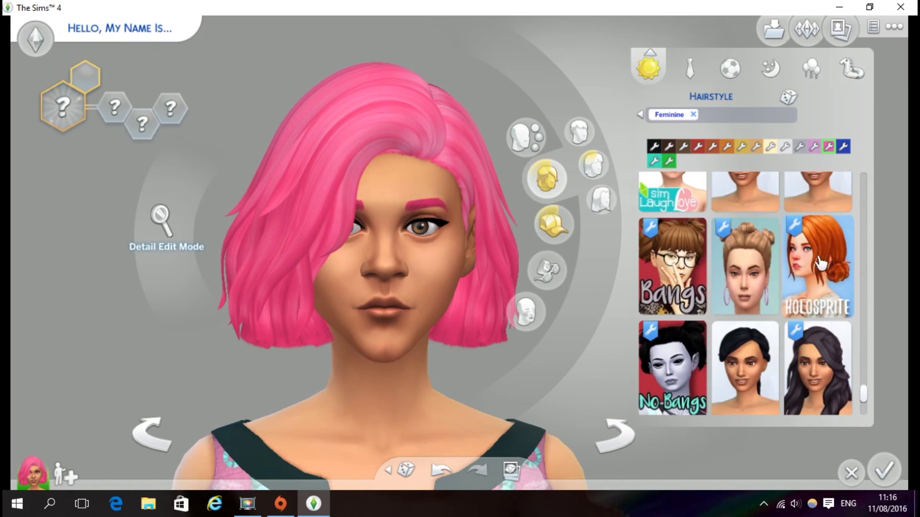